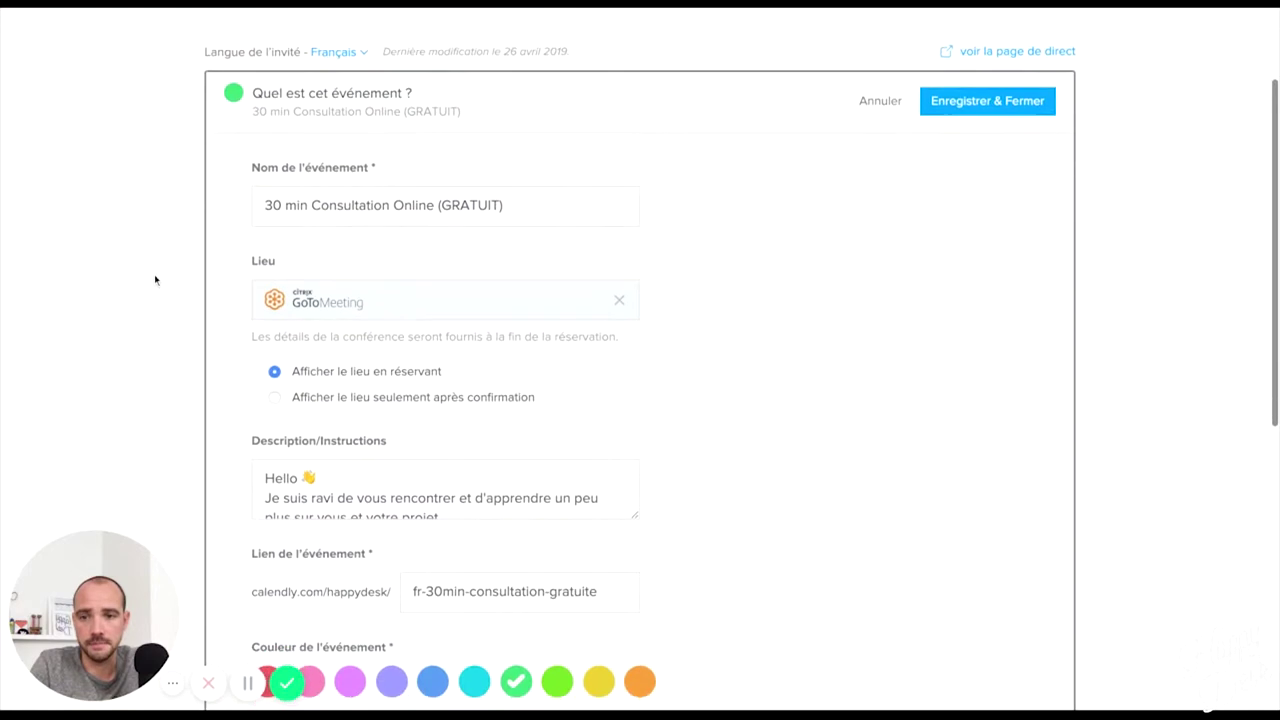
Review the event's name, GoToMeeting location, full description and link, and close the section without saving.
left_click_drag(263, 205, 503, 205)
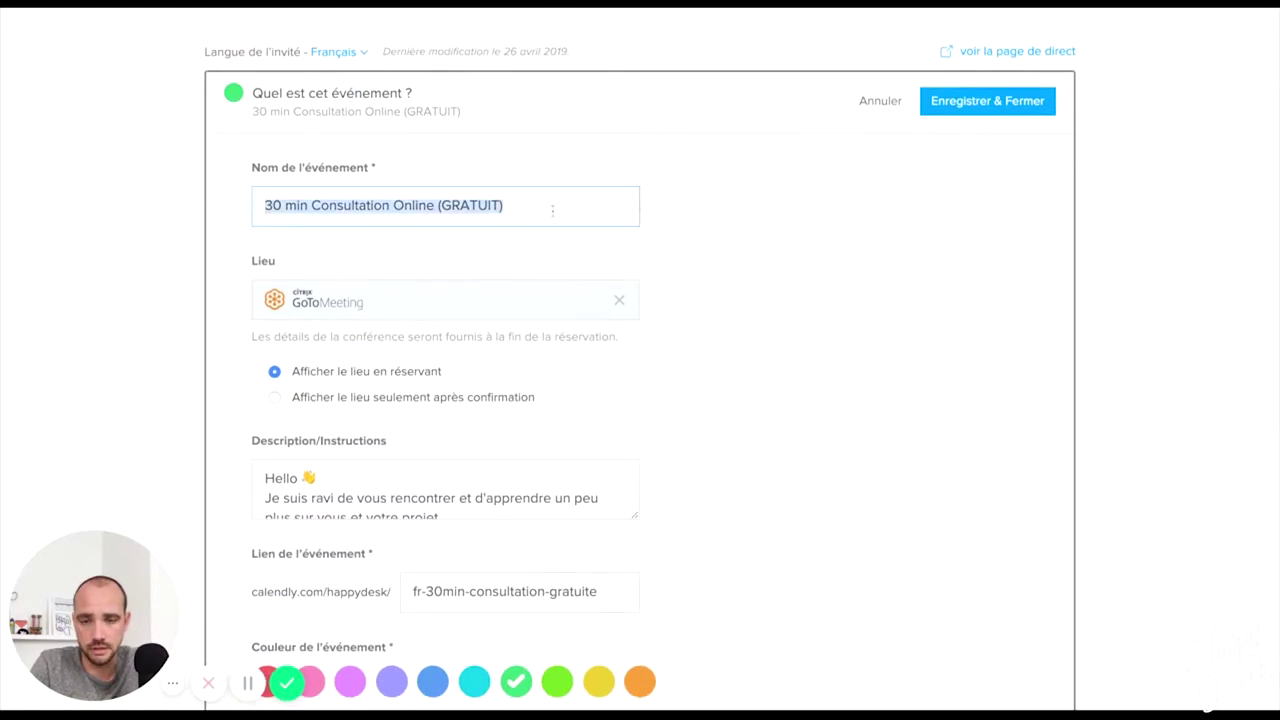
left_click(714, 212)
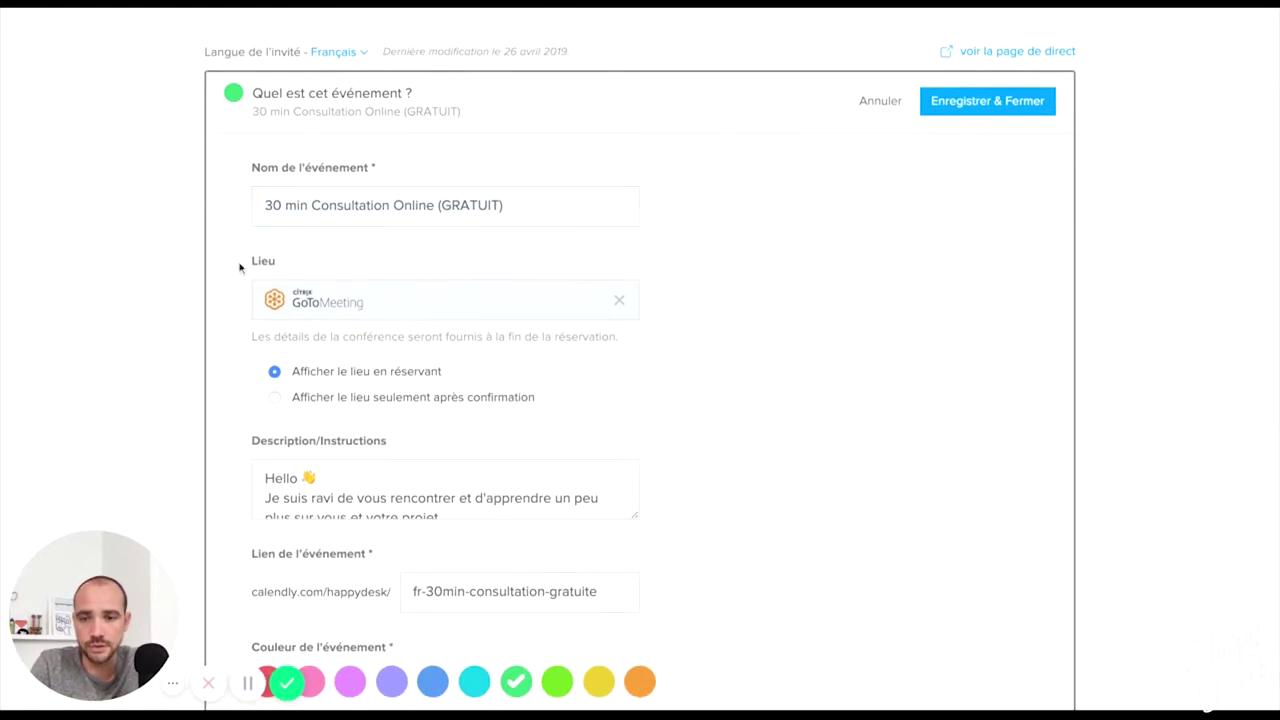
scroll(214, 265, "down", 3)
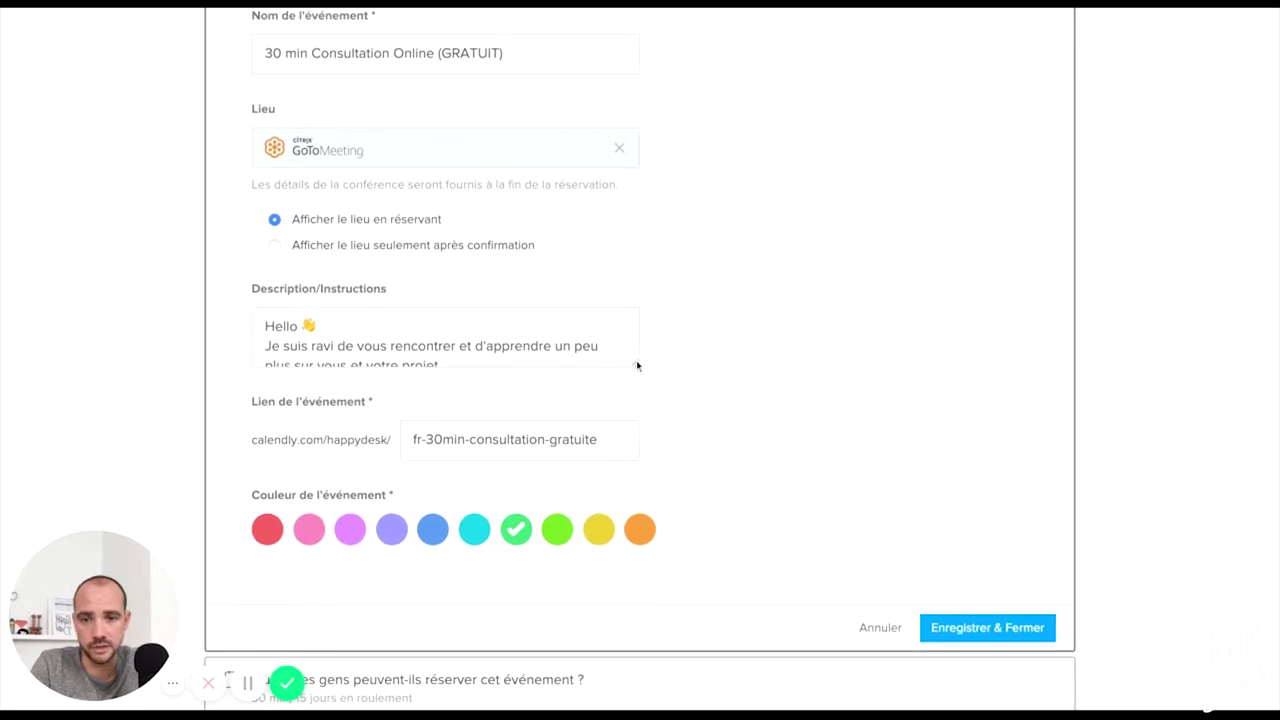
left_click(636, 365)
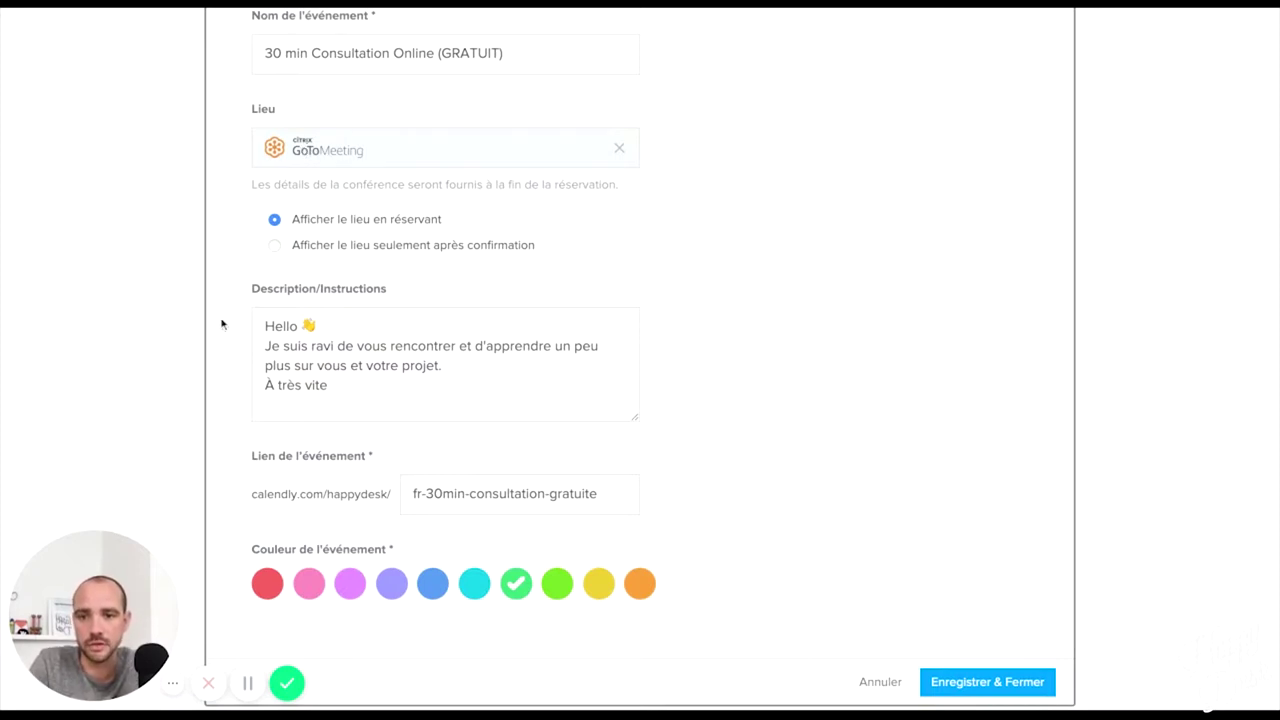
scroll(222, 323, "up", 2)
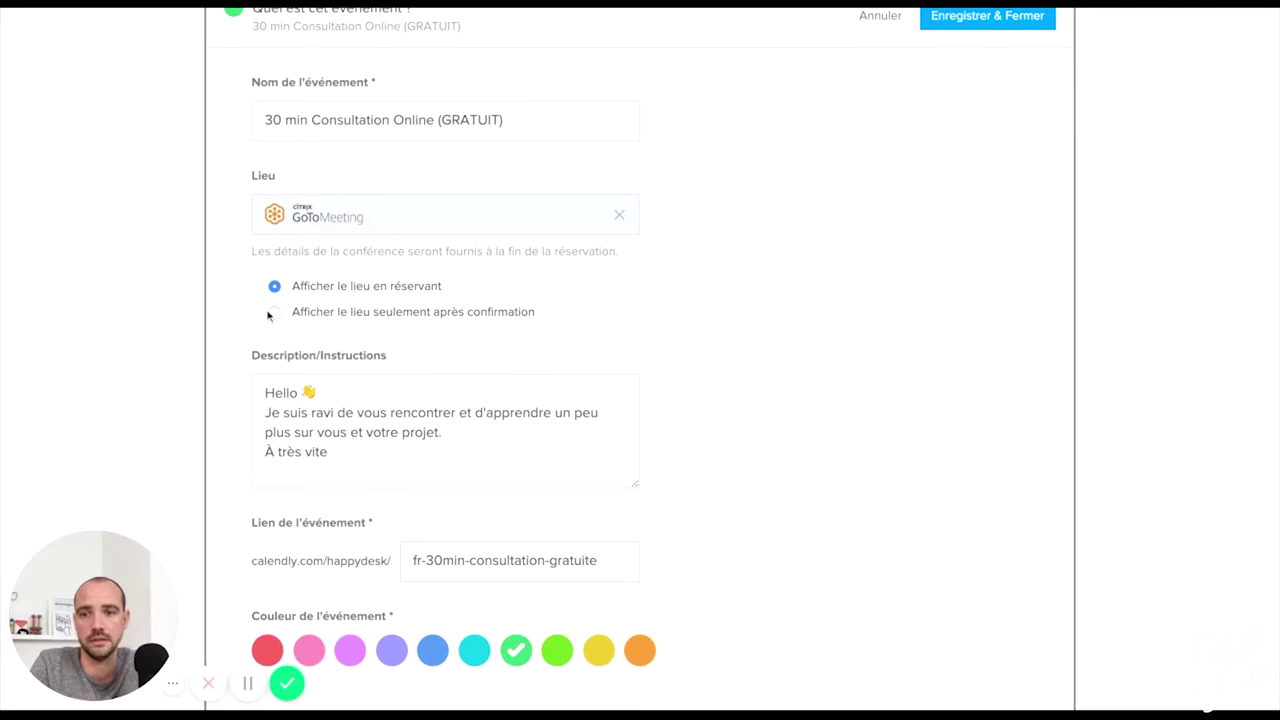
scroll(211, 327, "down", 4)
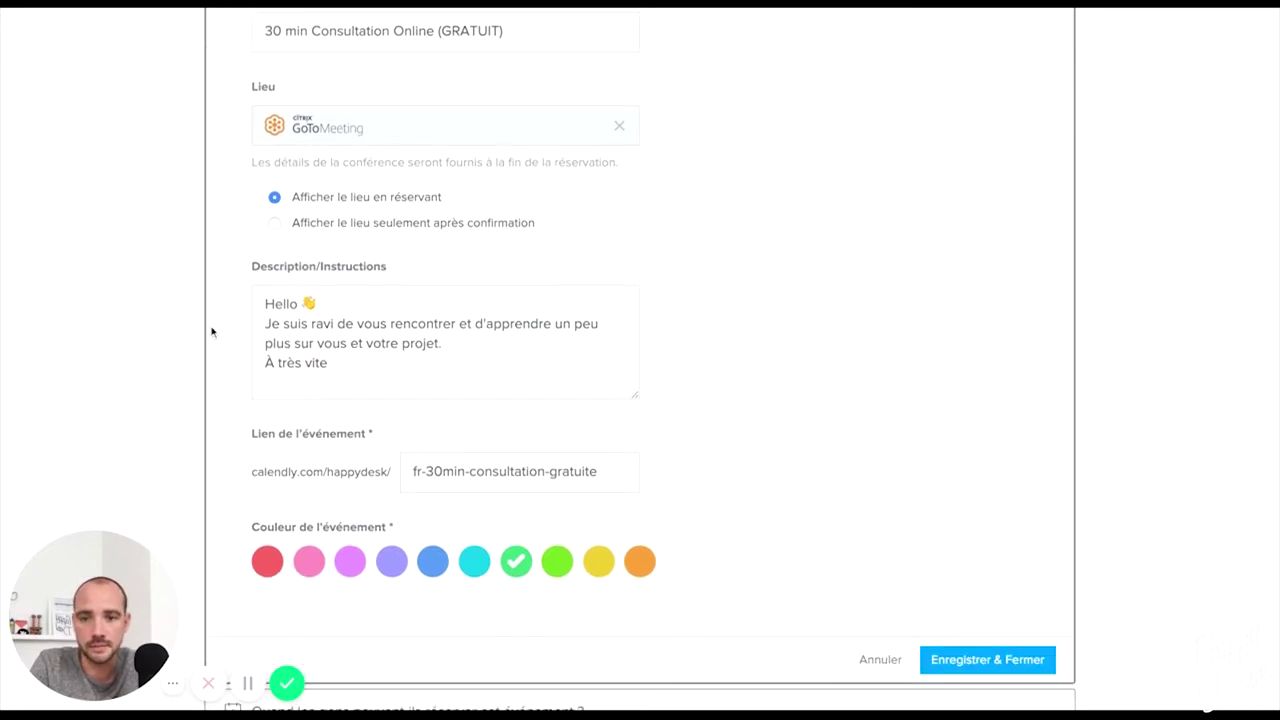
left_click(880, 582)
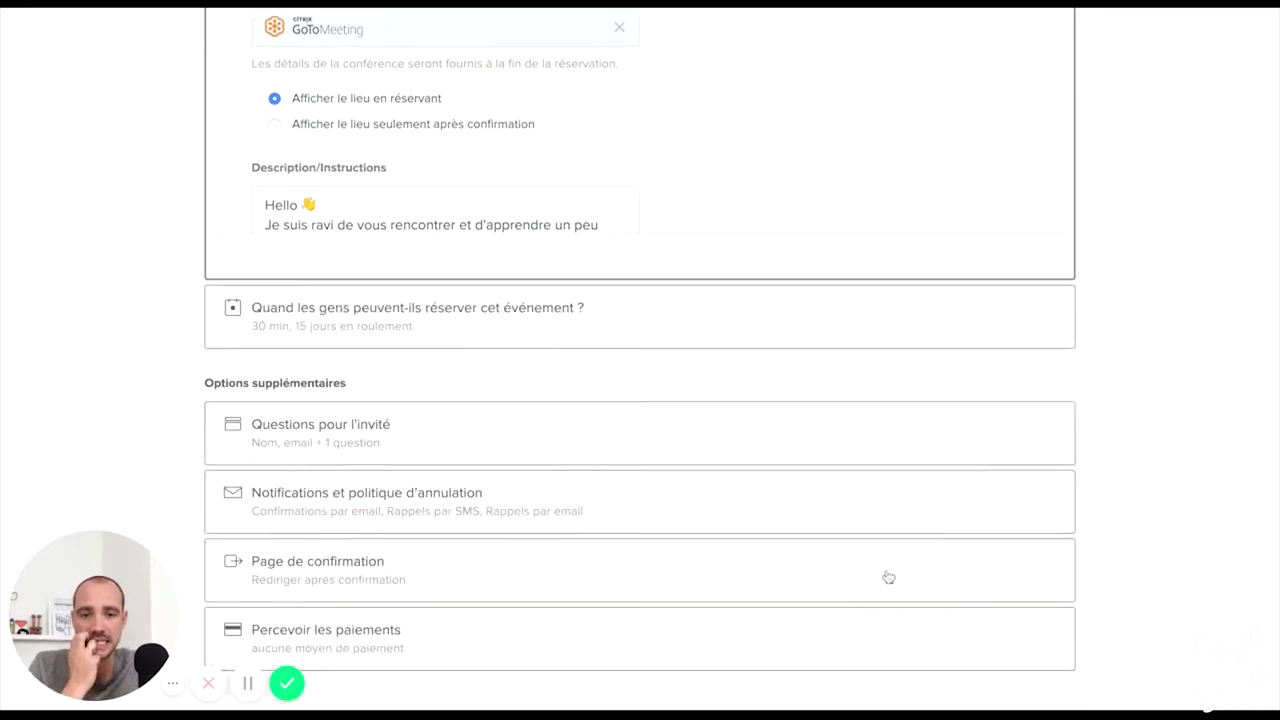
Review when people can book this event, including the availability calendar and secret event option, and close it without saving.
left_click(374, 289)
scroll(266, 437, "down", 5)
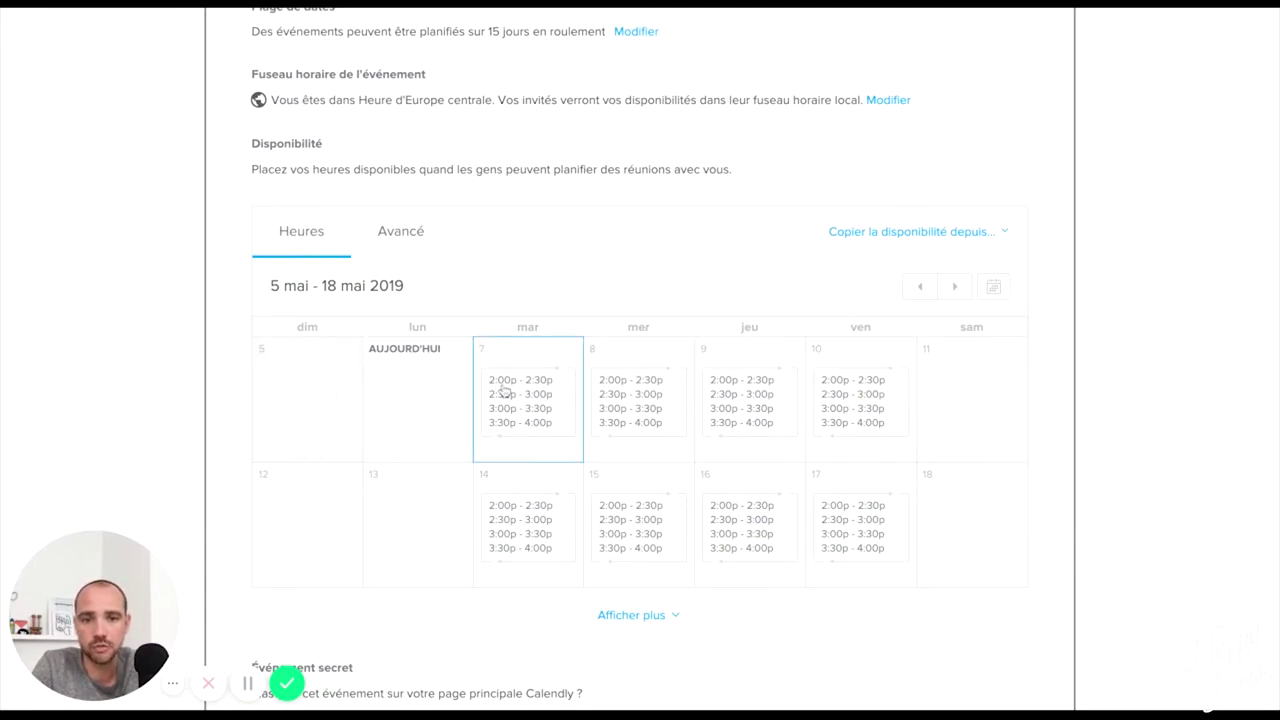
scroll(549, 391, "down", 3)
scroll(549, 390, "up", 3)
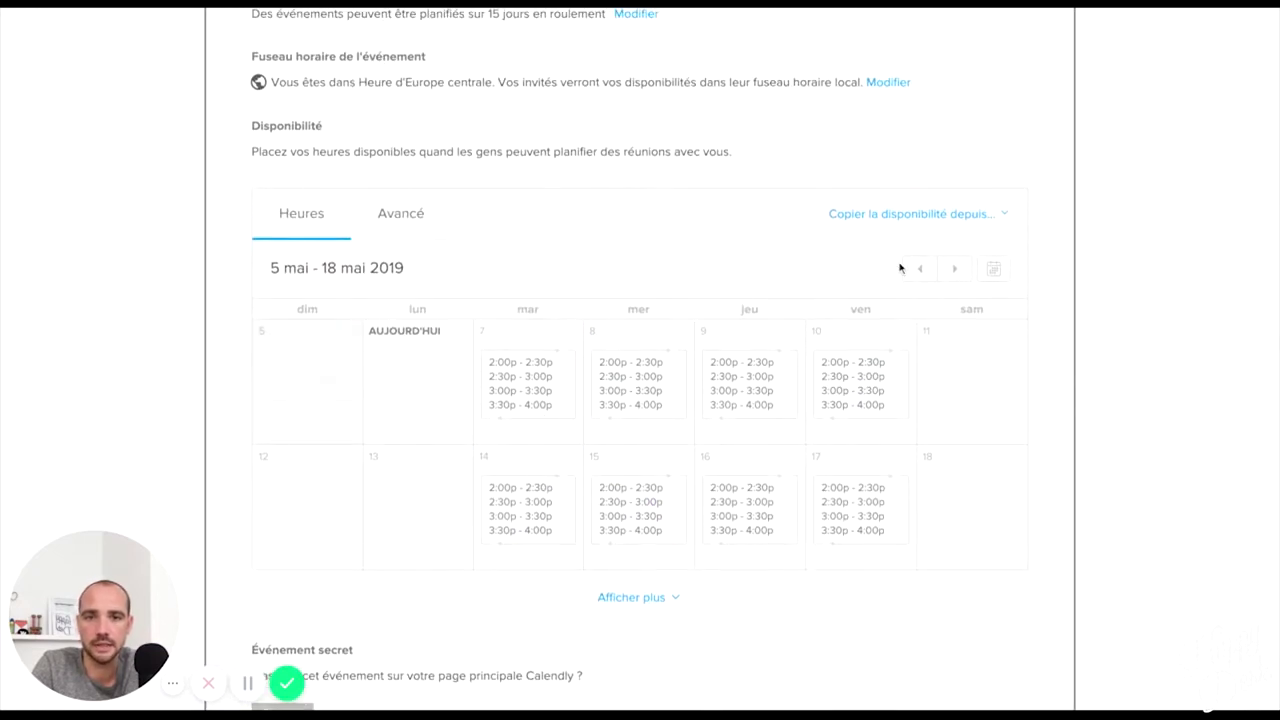
scroll(403, 371, "down", 3)
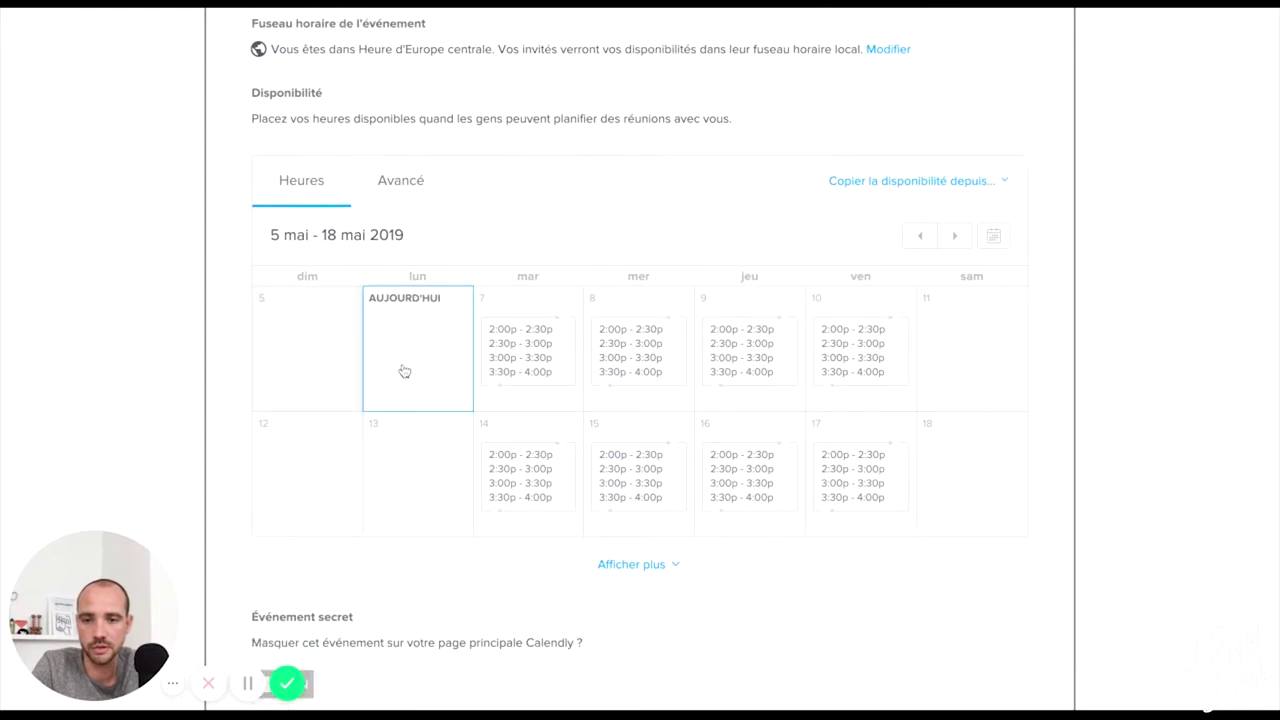
scroll(500, 337, "down", 2)
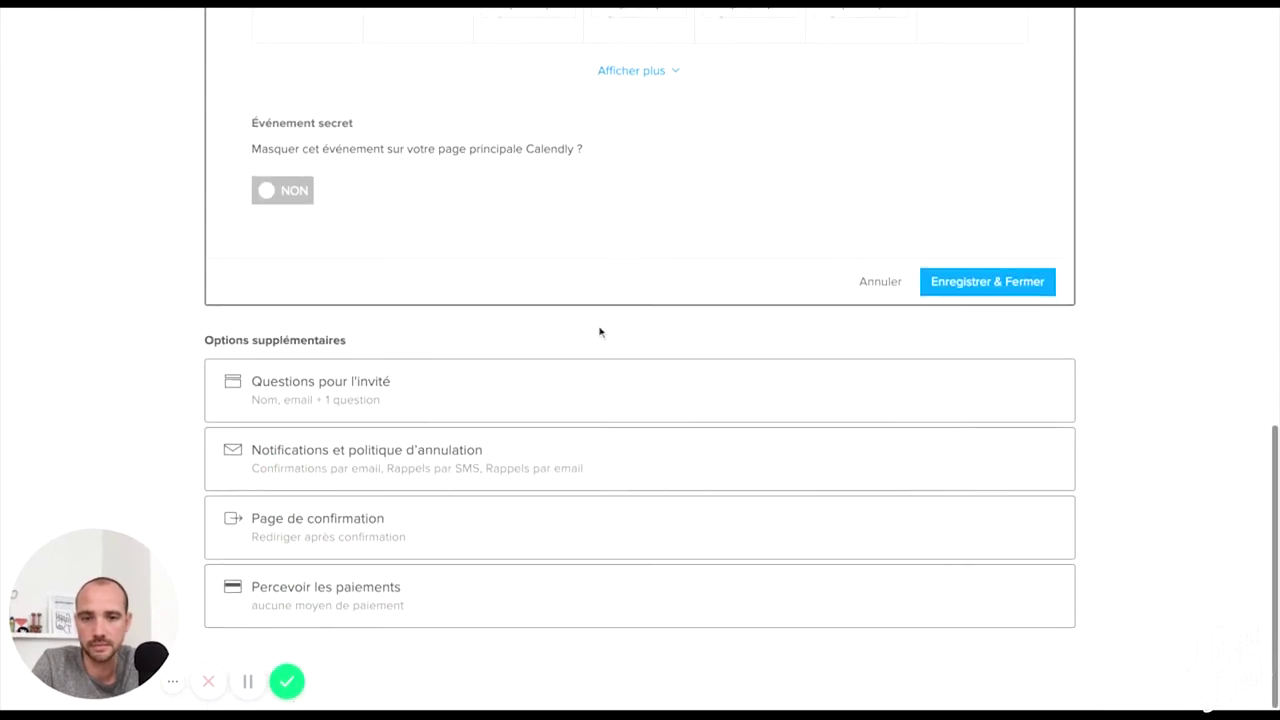
left_click(876, 286)
Review the guest questions, including the one on the desired service, and close them without saving.
left_click(389, 393)
scroll(181, 401, "down", 3)
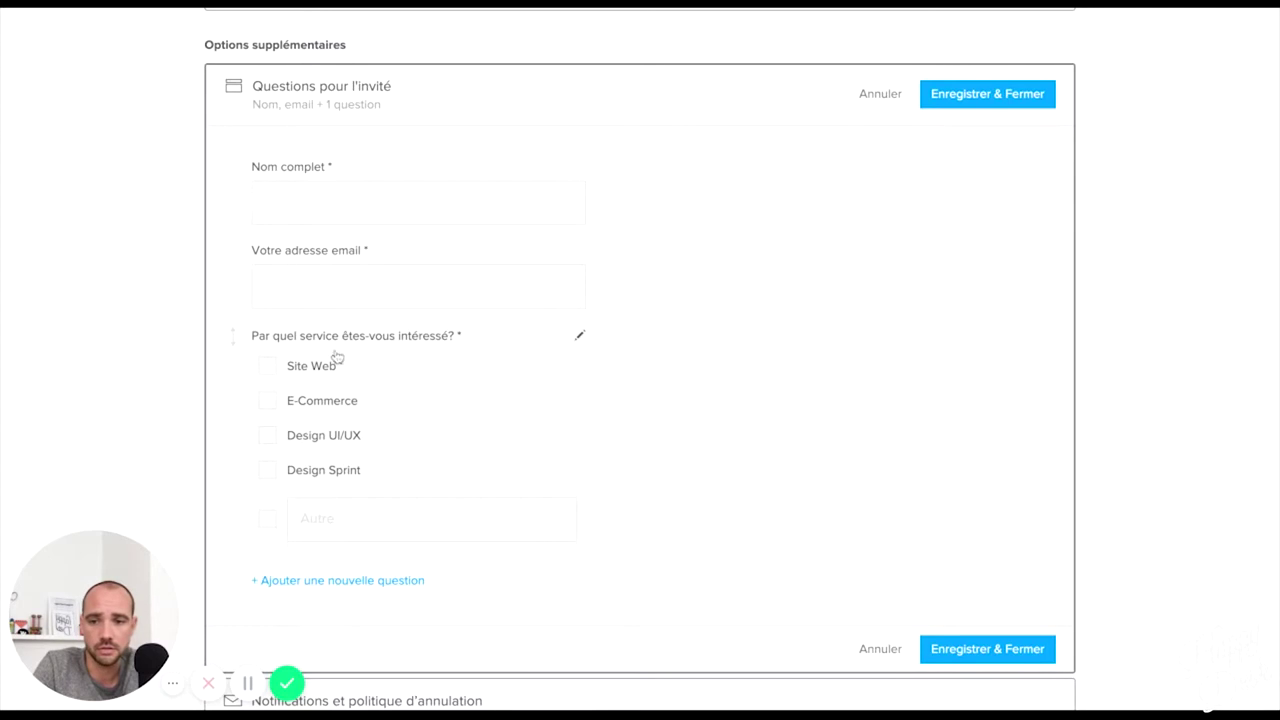
scroll(229, 451, "down", 2)
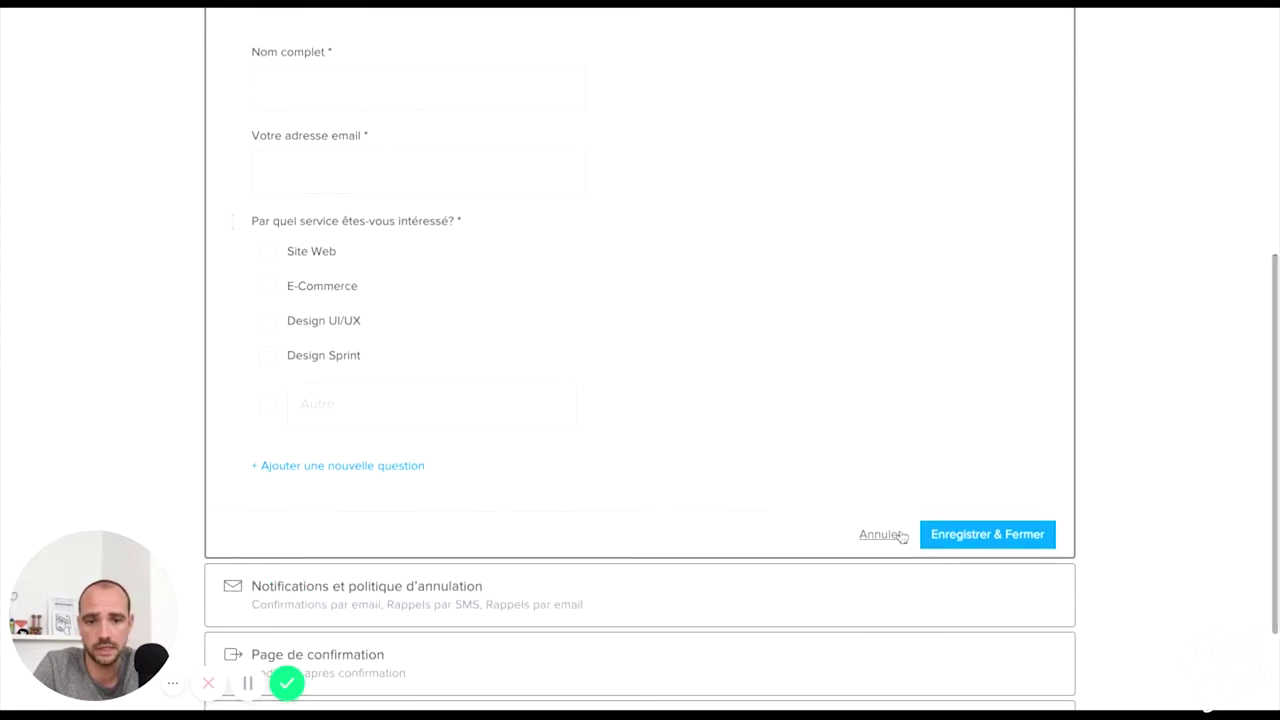
left_click(901, 537)
Review the event's email and SMS notifications and cancellation policy section, and close it without saving.
left_click(299, 477)
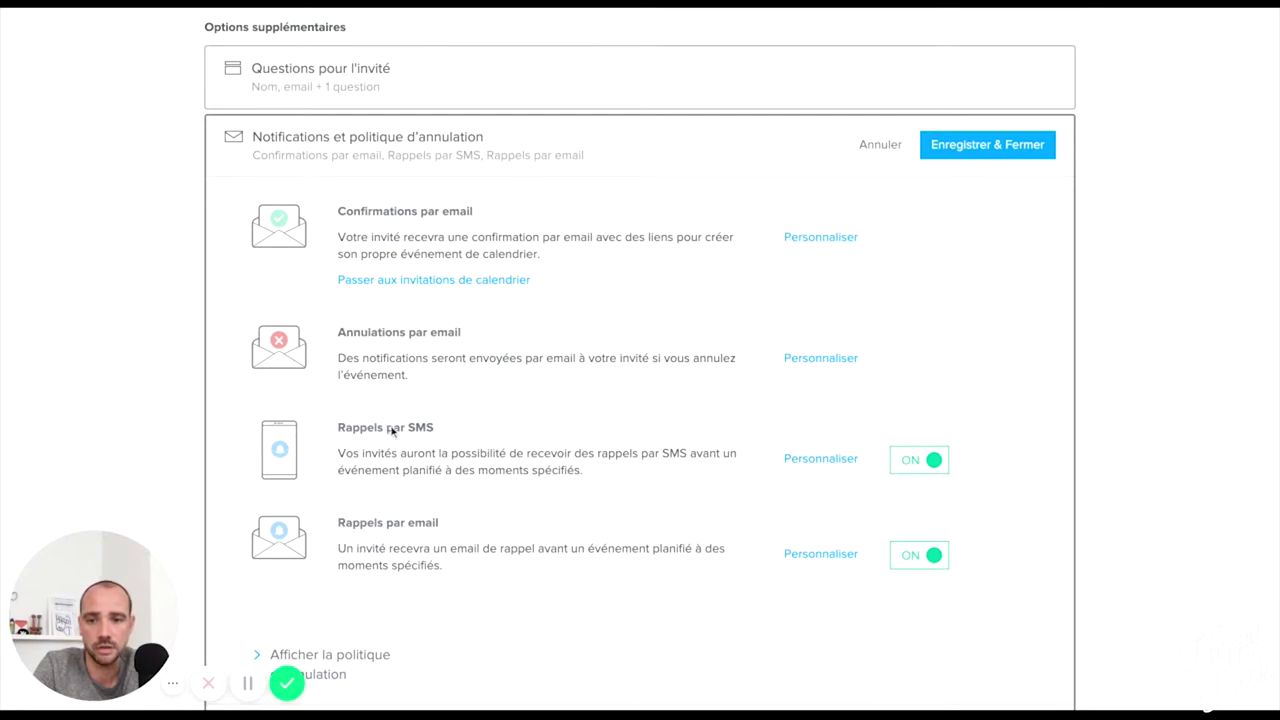
scroll(349, 469, "down", 3)
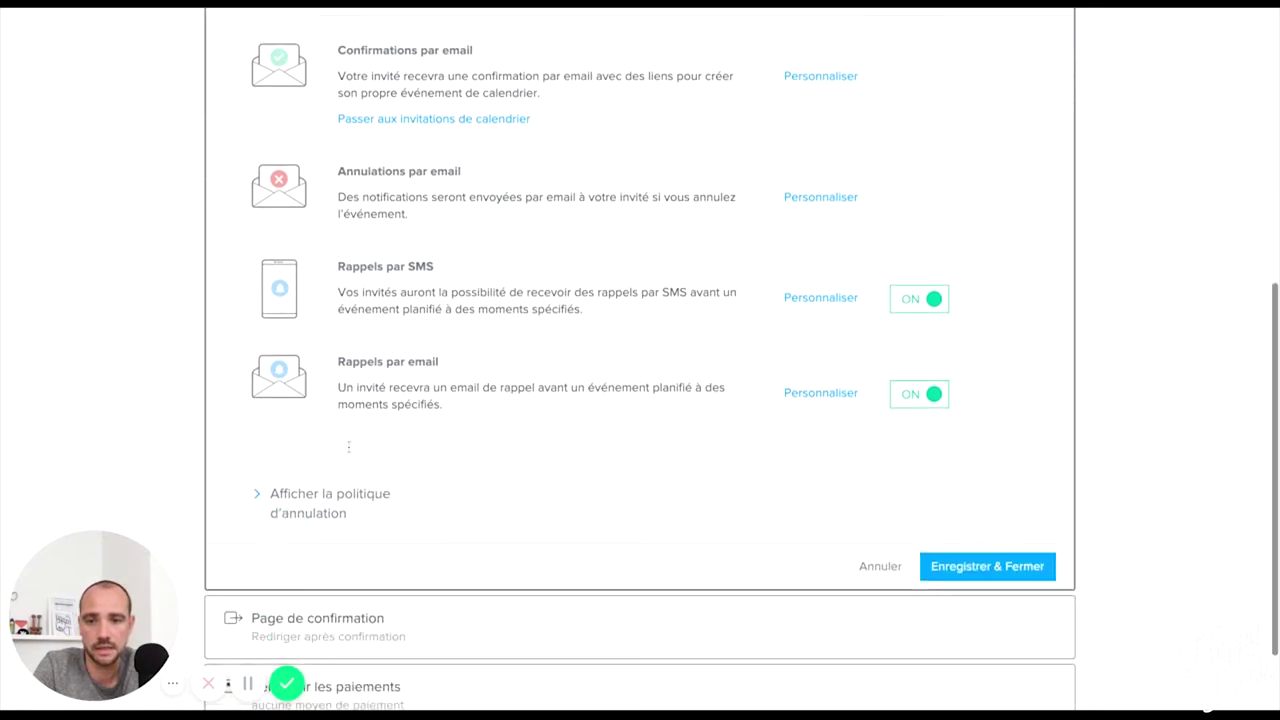
left_click(882, 580)
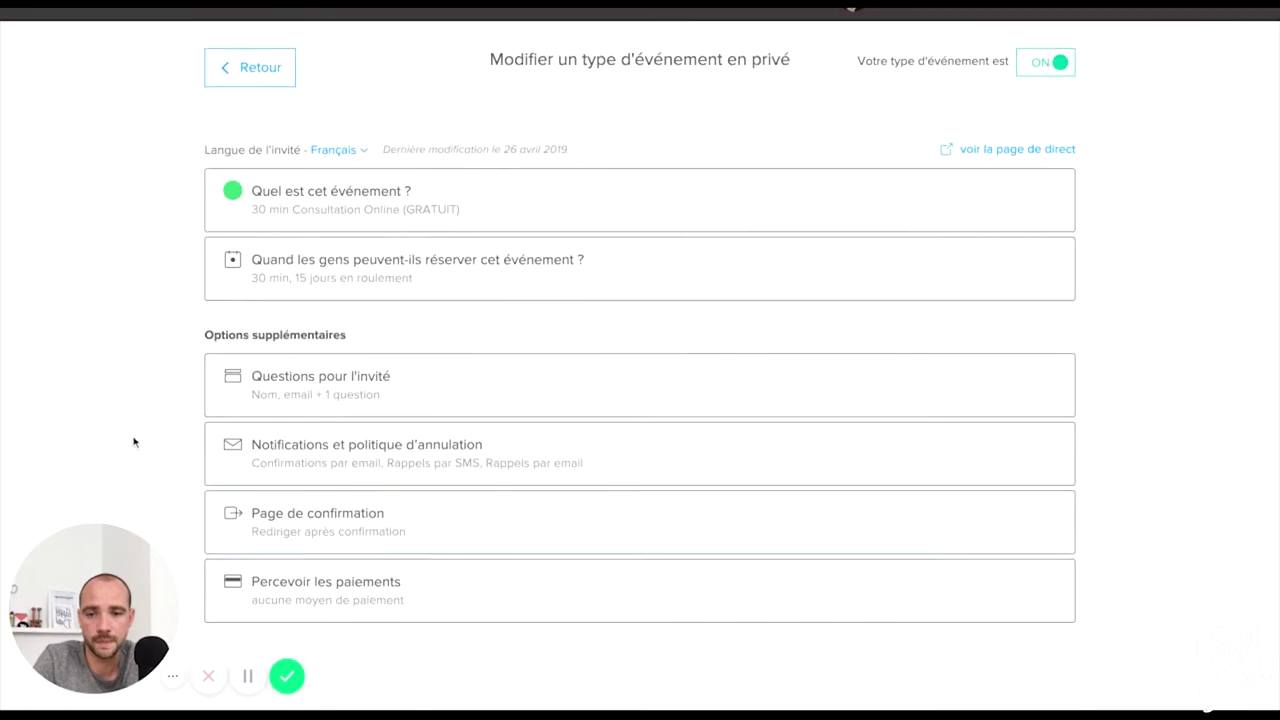
Review the confirmation page's external redirect settings and close the section.
left_click(358, 540)
scroll(216, 502, "down", 3)
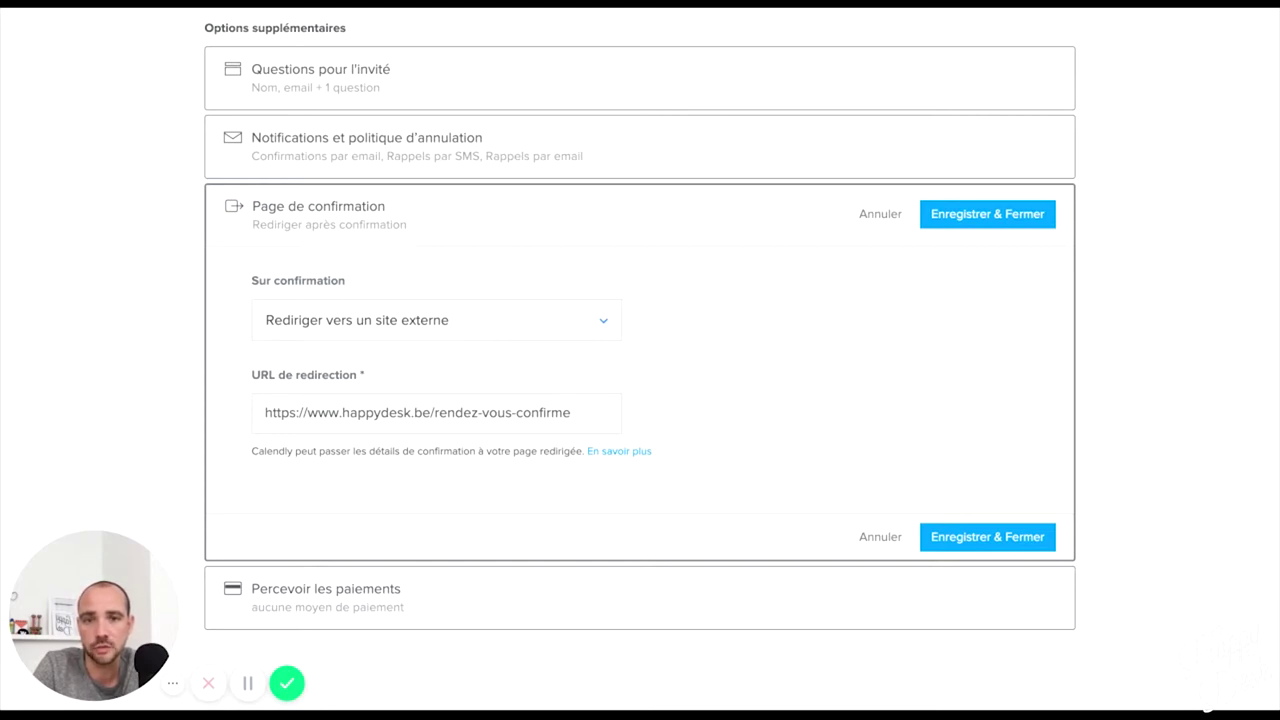
key("Return")
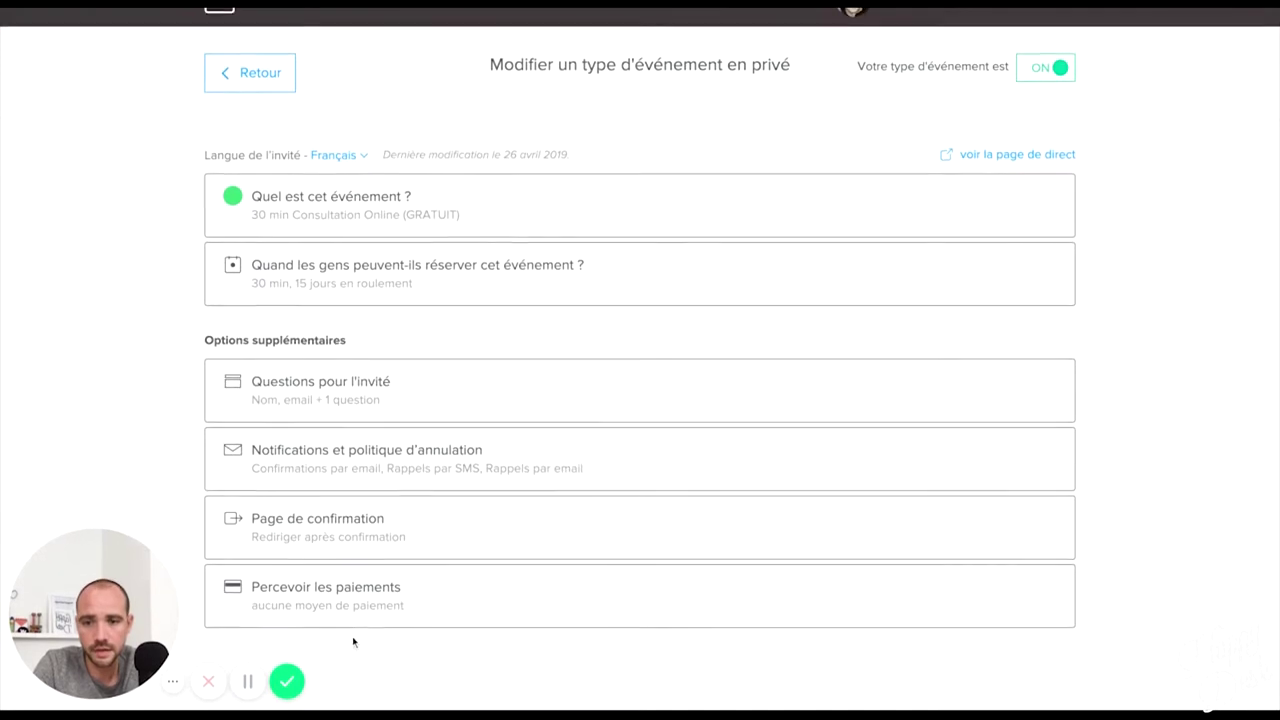
Review the payment collection options for the event and close them without saving.
left_click(330, 594)
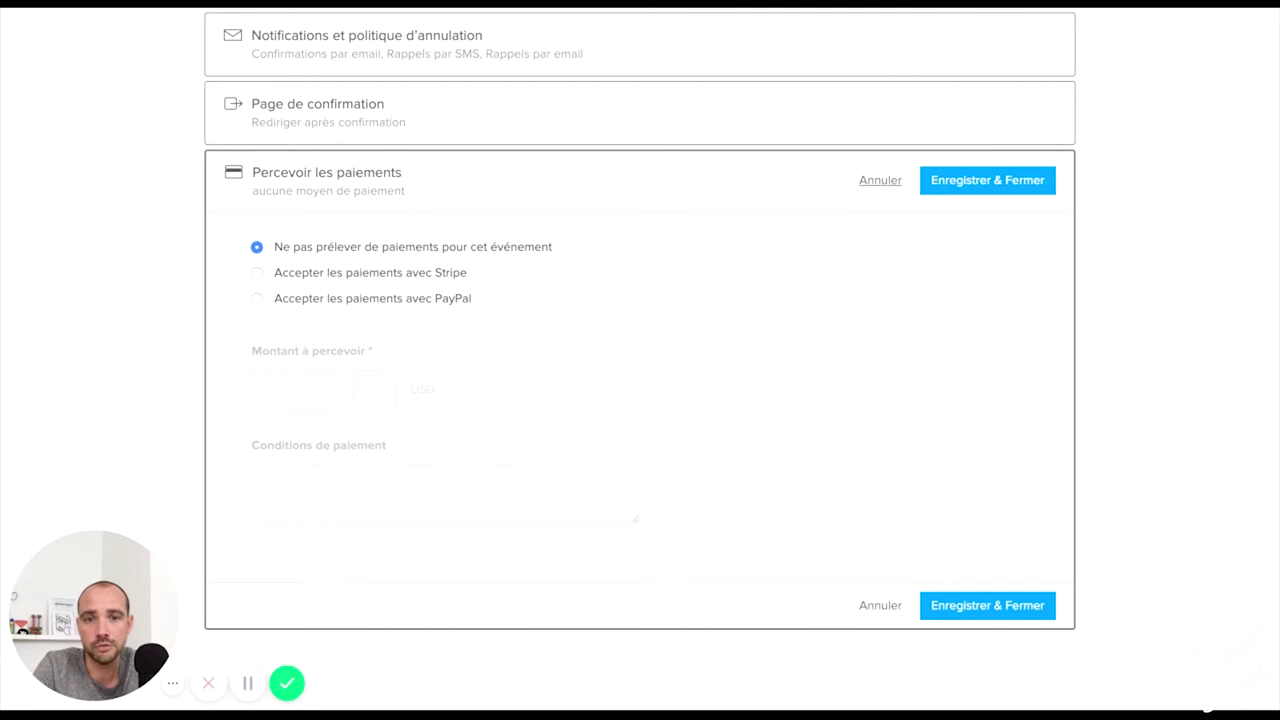
left_click(880, 180)
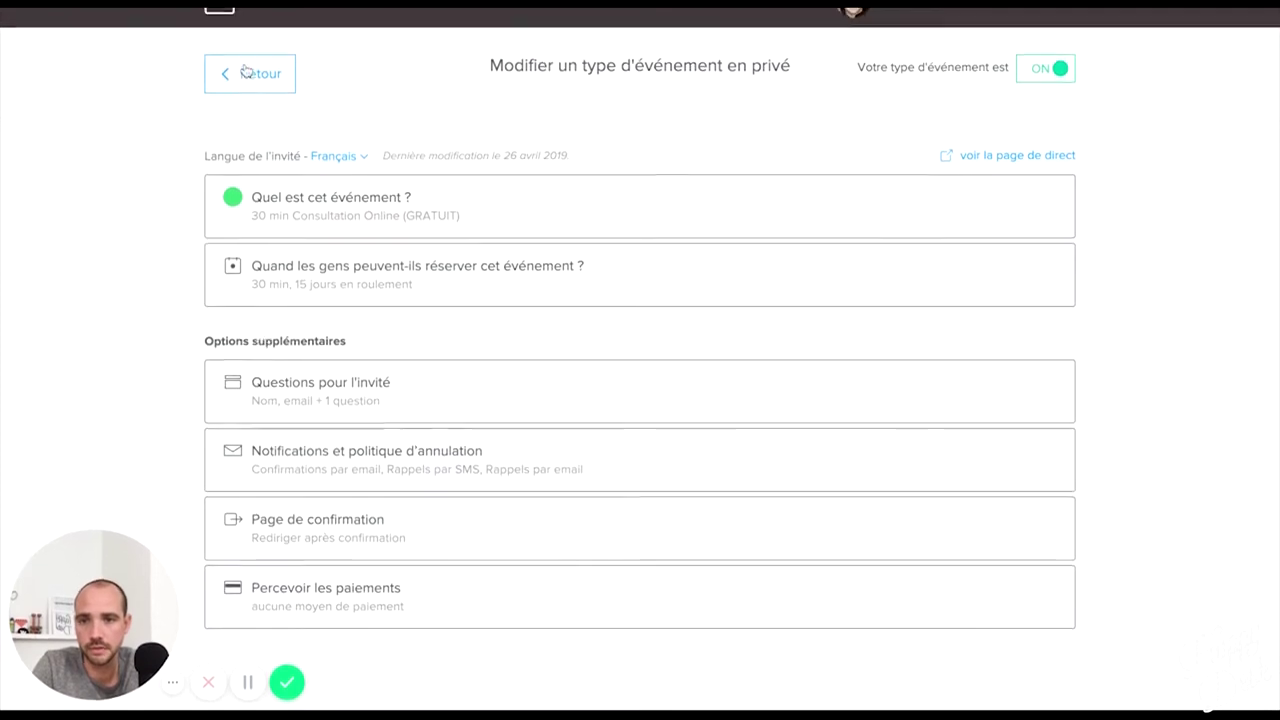
scroll(176, 223, "up", 1)
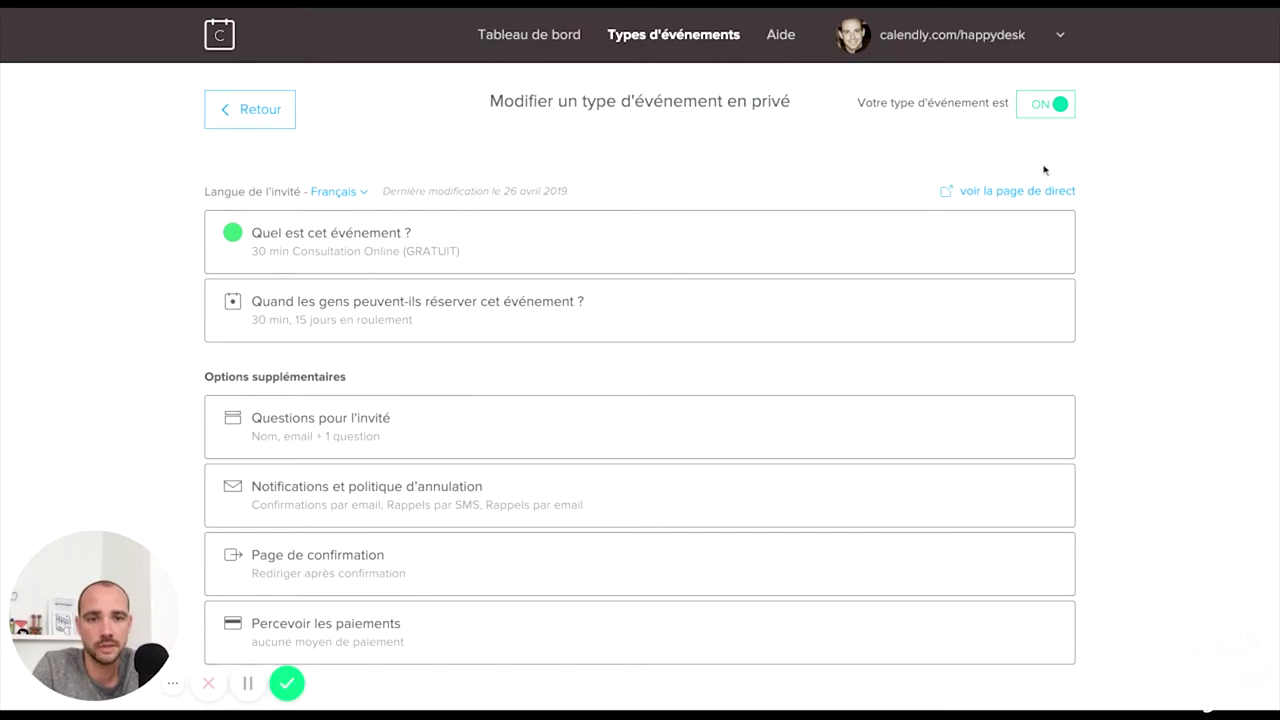
Check the monthly Pro plan price in the account's billing history and return to the Calendly home page.
left_click(1059, 38)
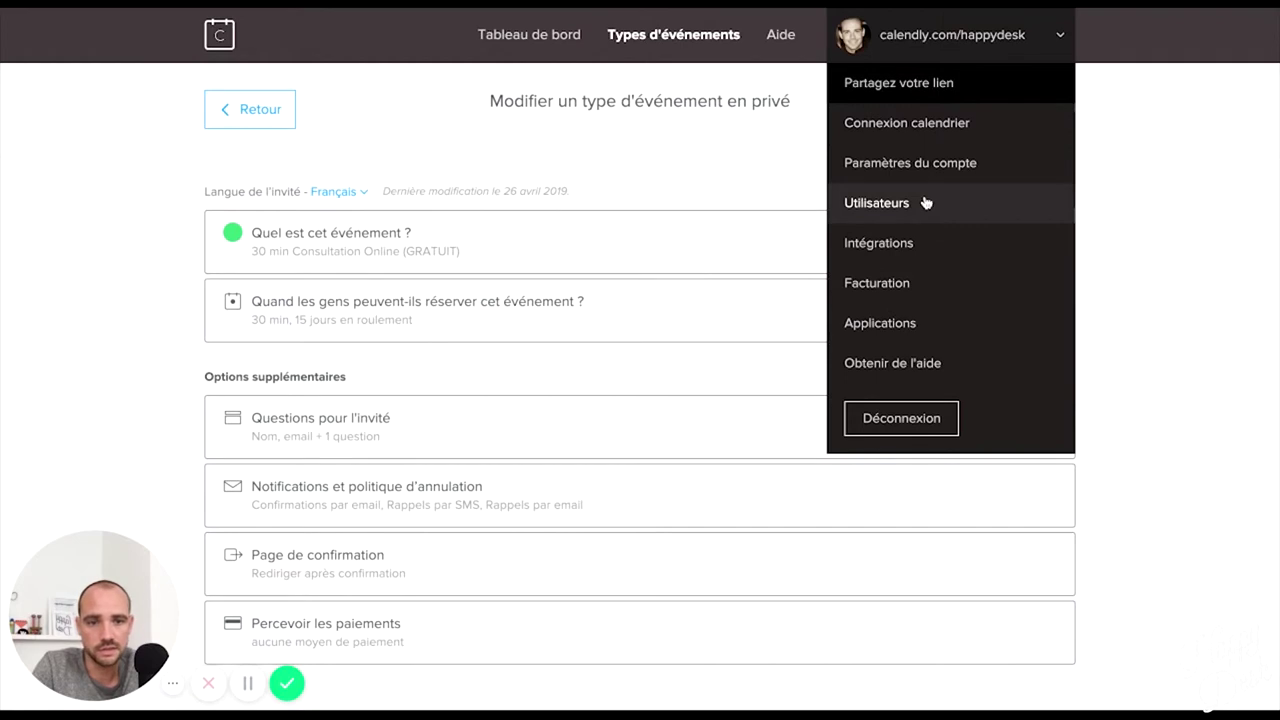
left_click(894, 290)
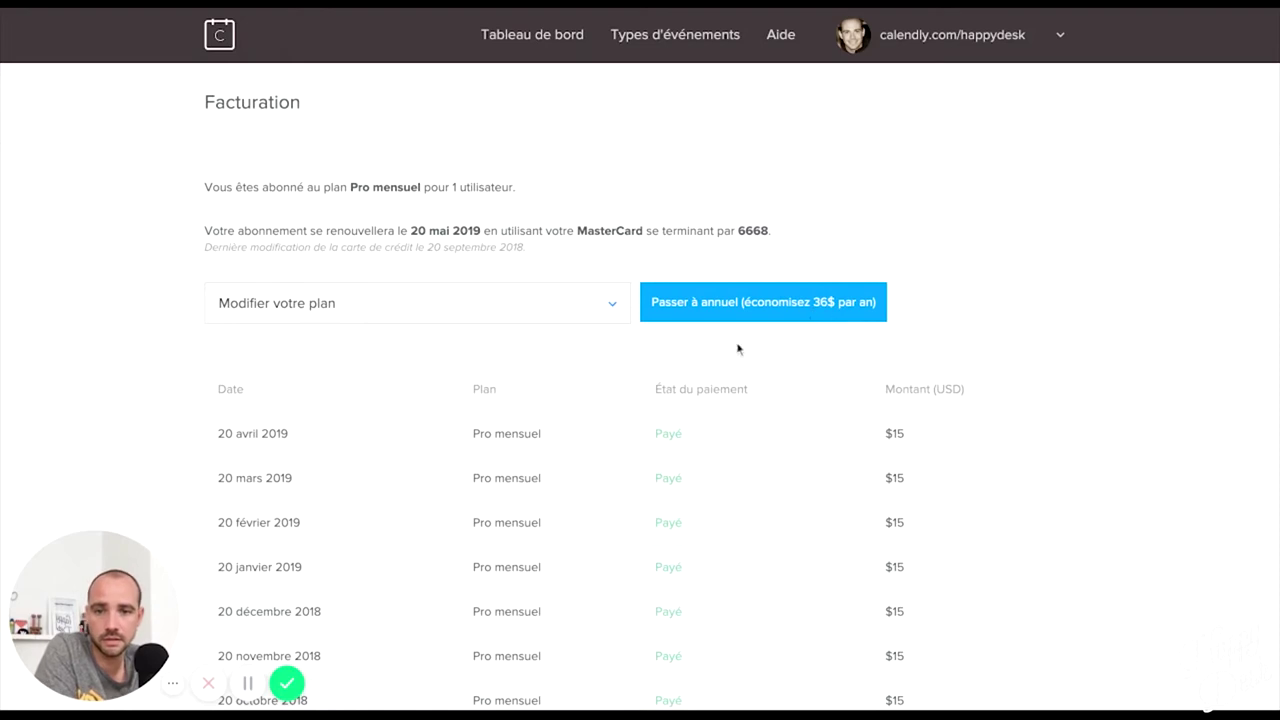
double_click(888, 433)
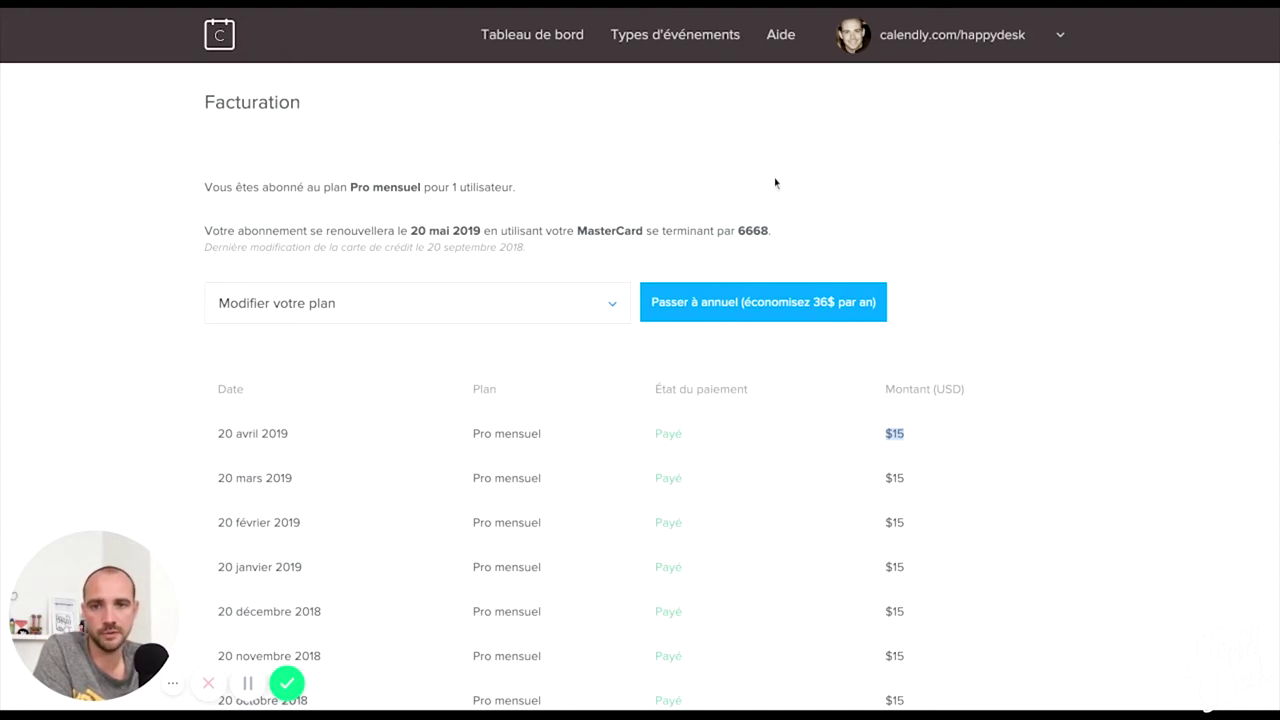
left_click(221, 36)
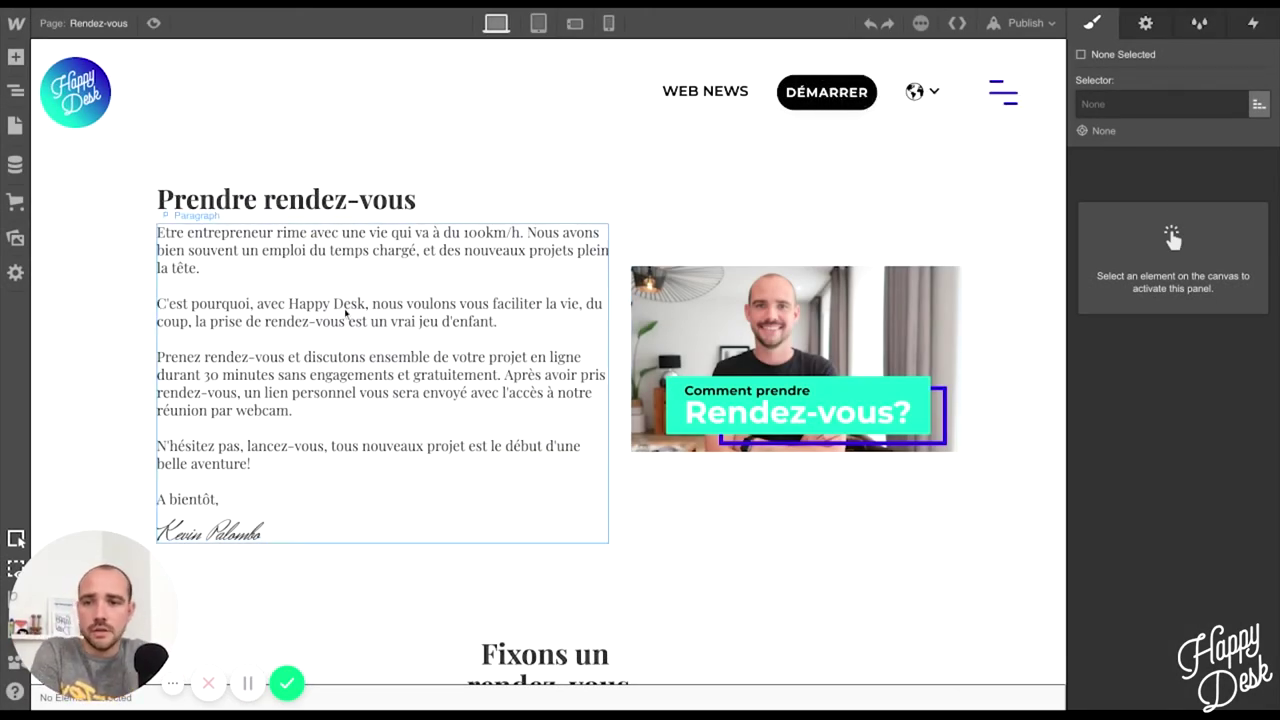
In Webflow, look over the site's page list and the "Fixons un rendez-vous" section of the Rendez-vous page.
left_click(13, 127)
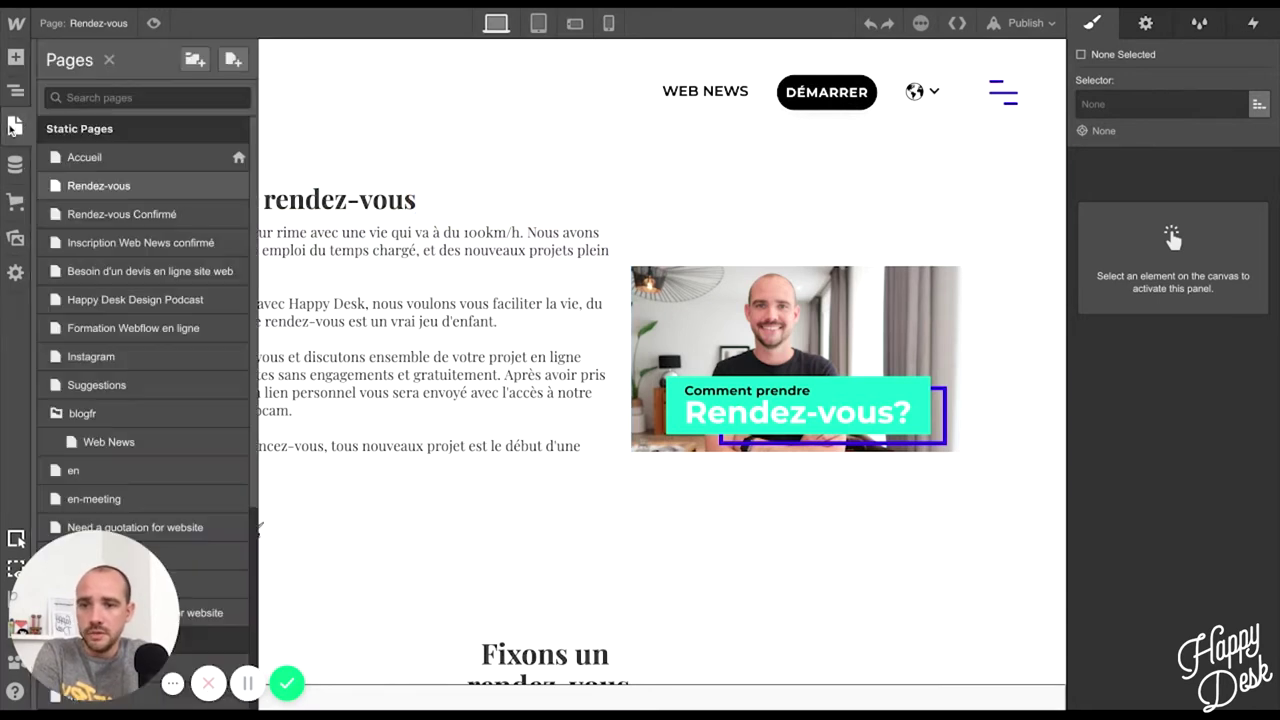
left_click(15, 127)
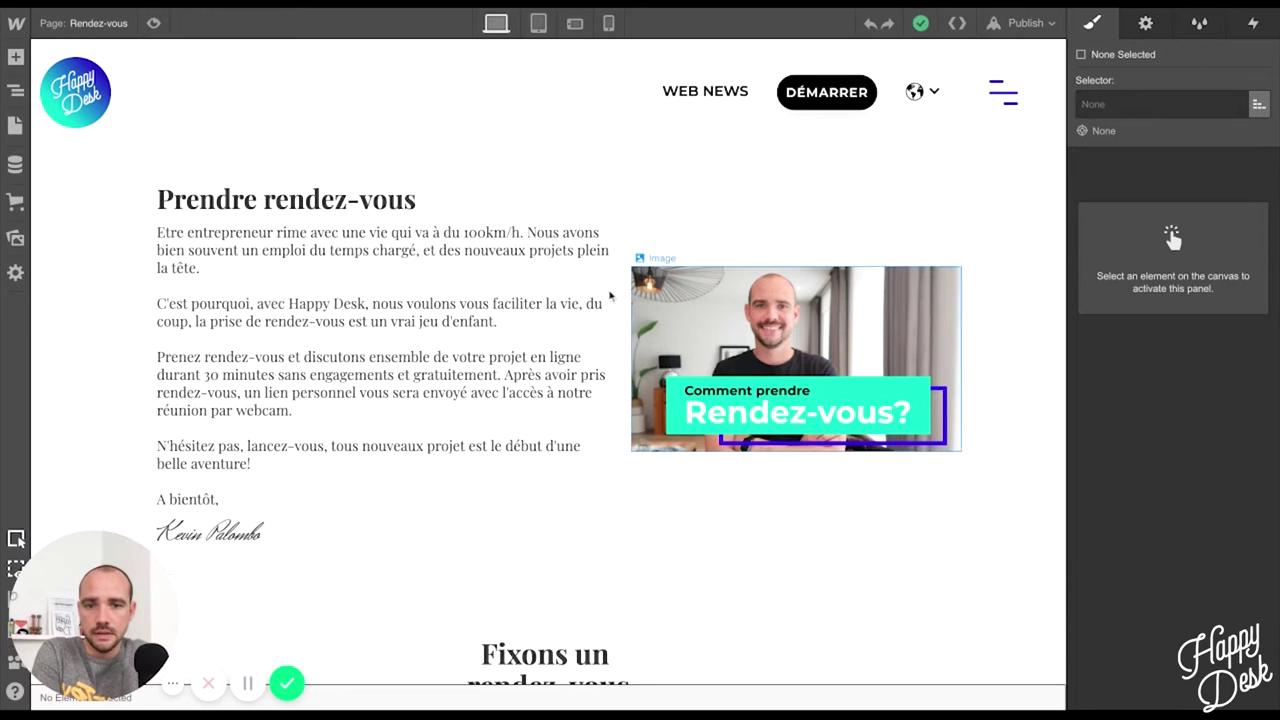
scroll(605, 300, "down", 4)
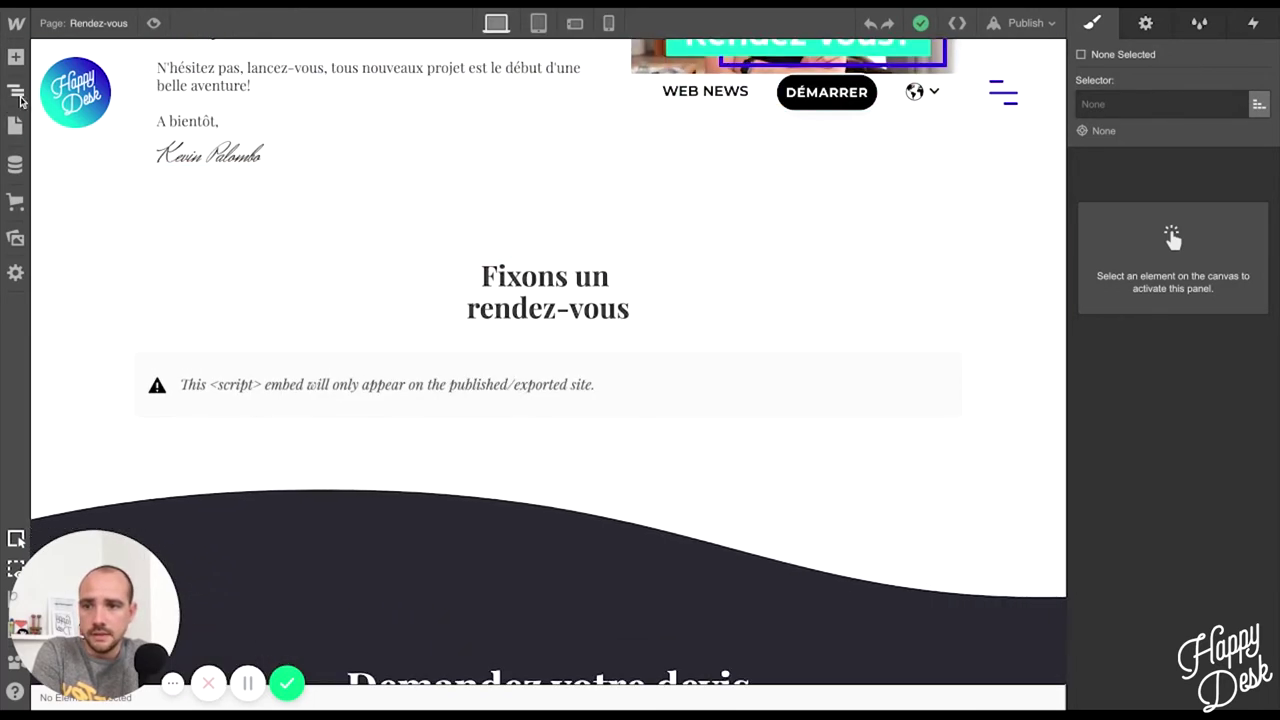
Add an Embed element below the existing script embed on the Rendez-vous page and close its empty code editor.
left_click(16, 91)
left_click(15, 57)
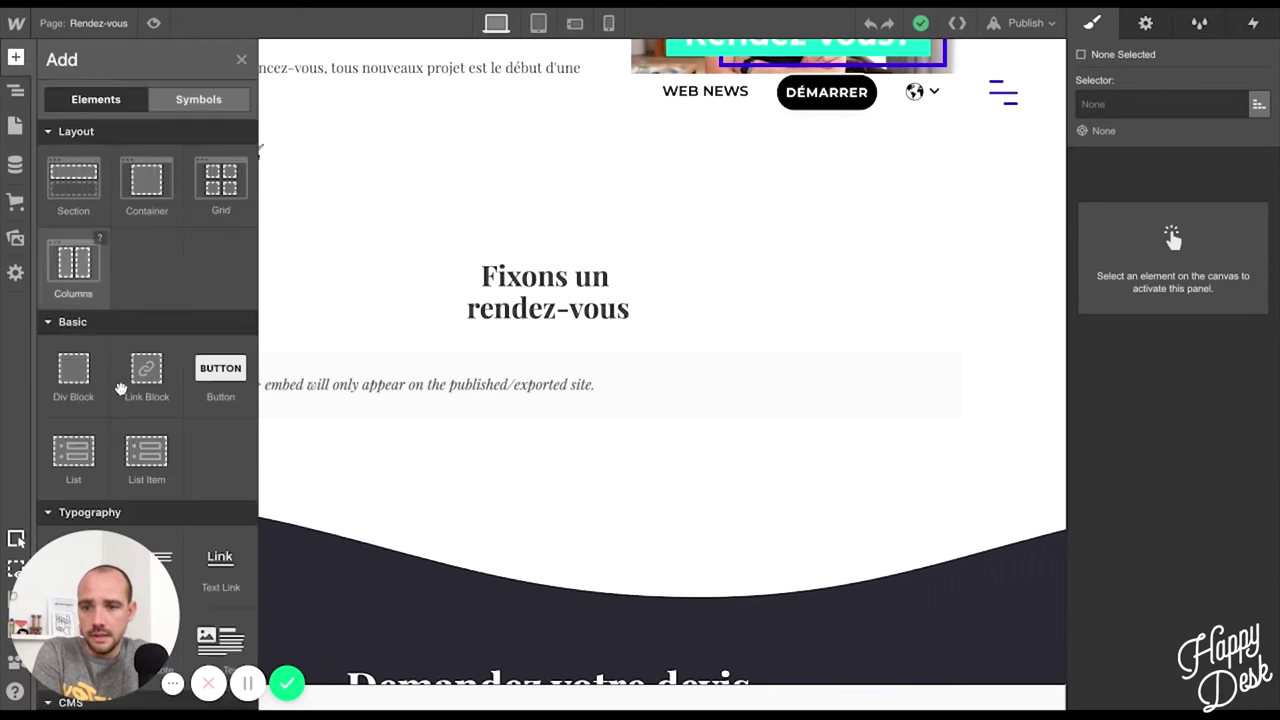
scroll(120, 388, "down", 1)
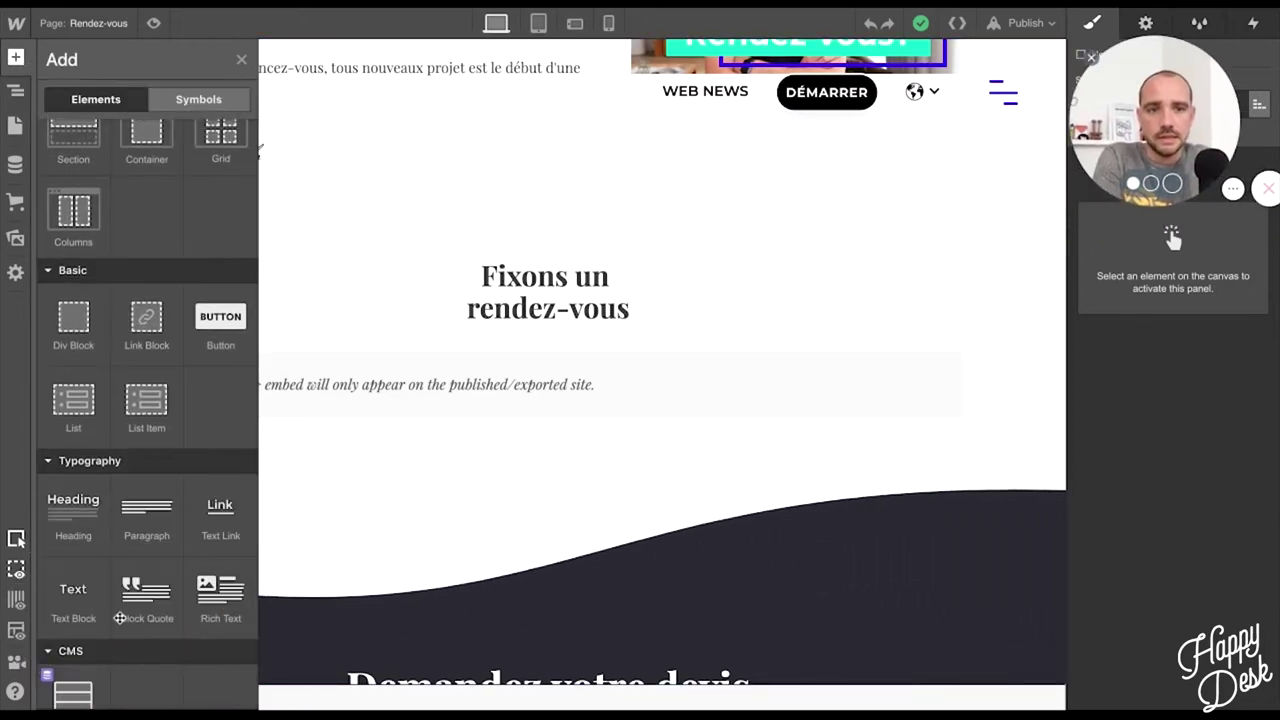
scroll(110, 600, "down", 2)
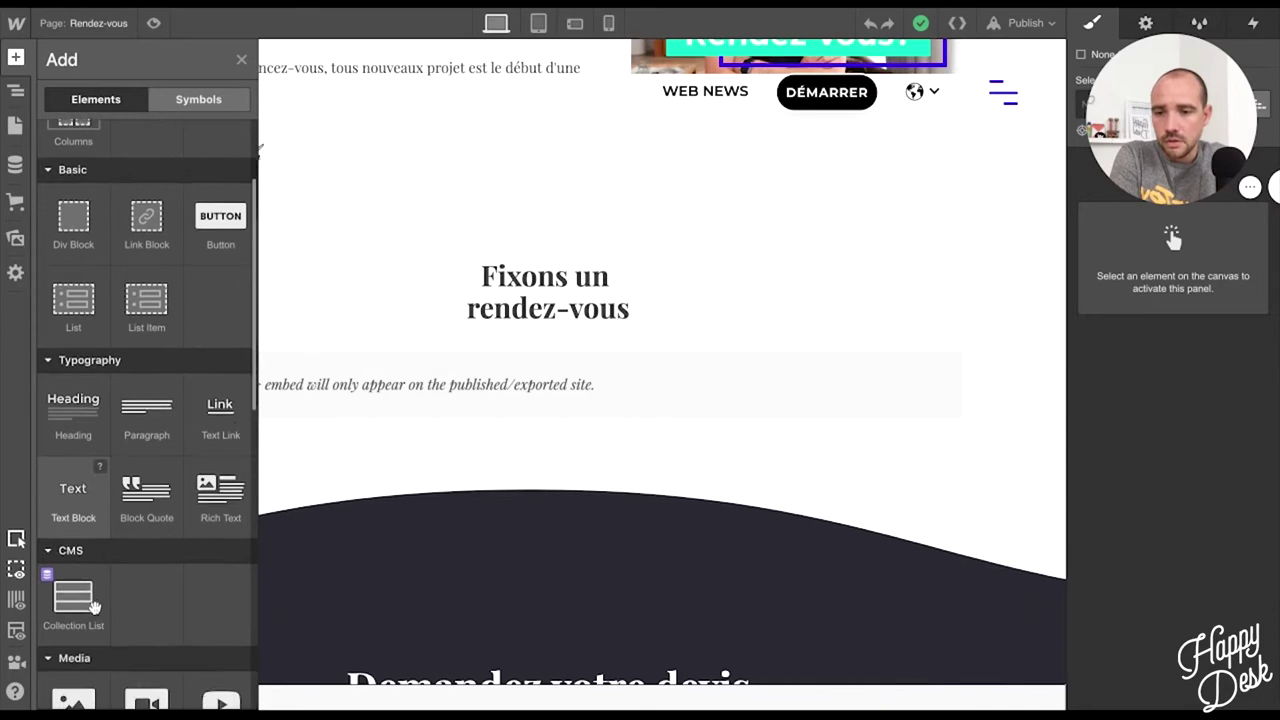
scroll(93, 606, "down", 10)
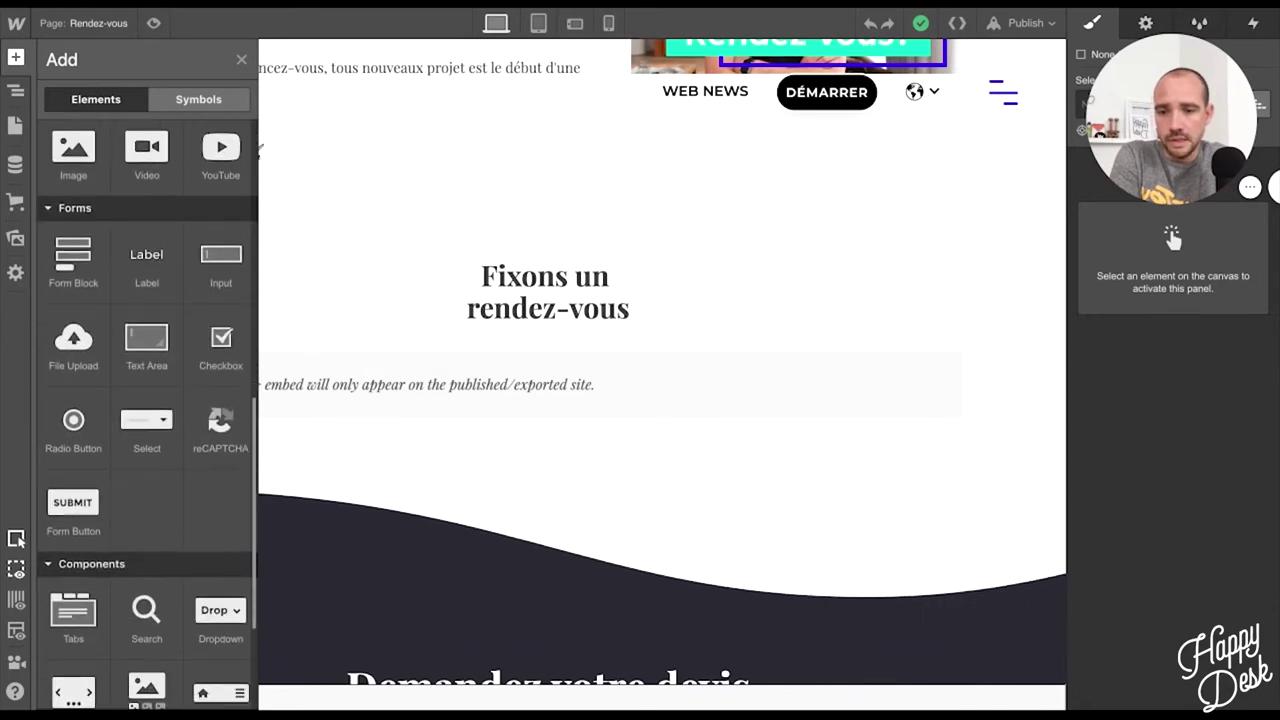
scroll(127, 583, "down", 4)
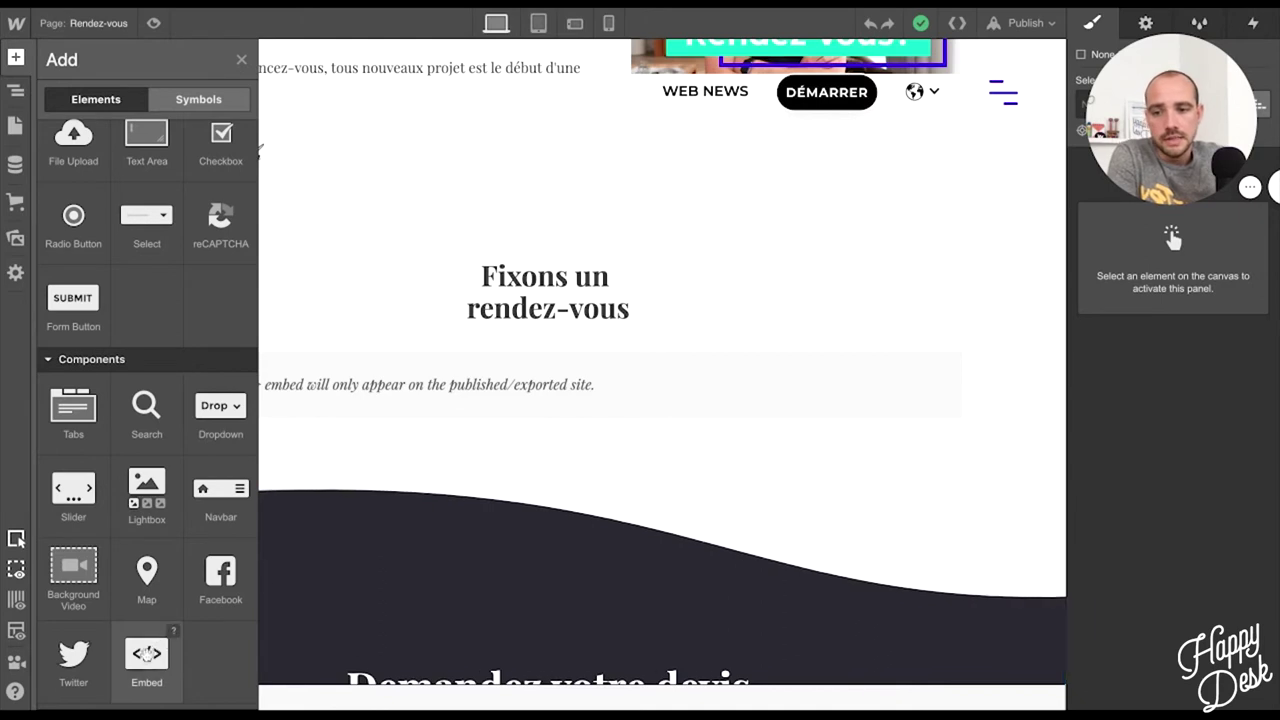
left_click_drag(146, 655, 143, 657)
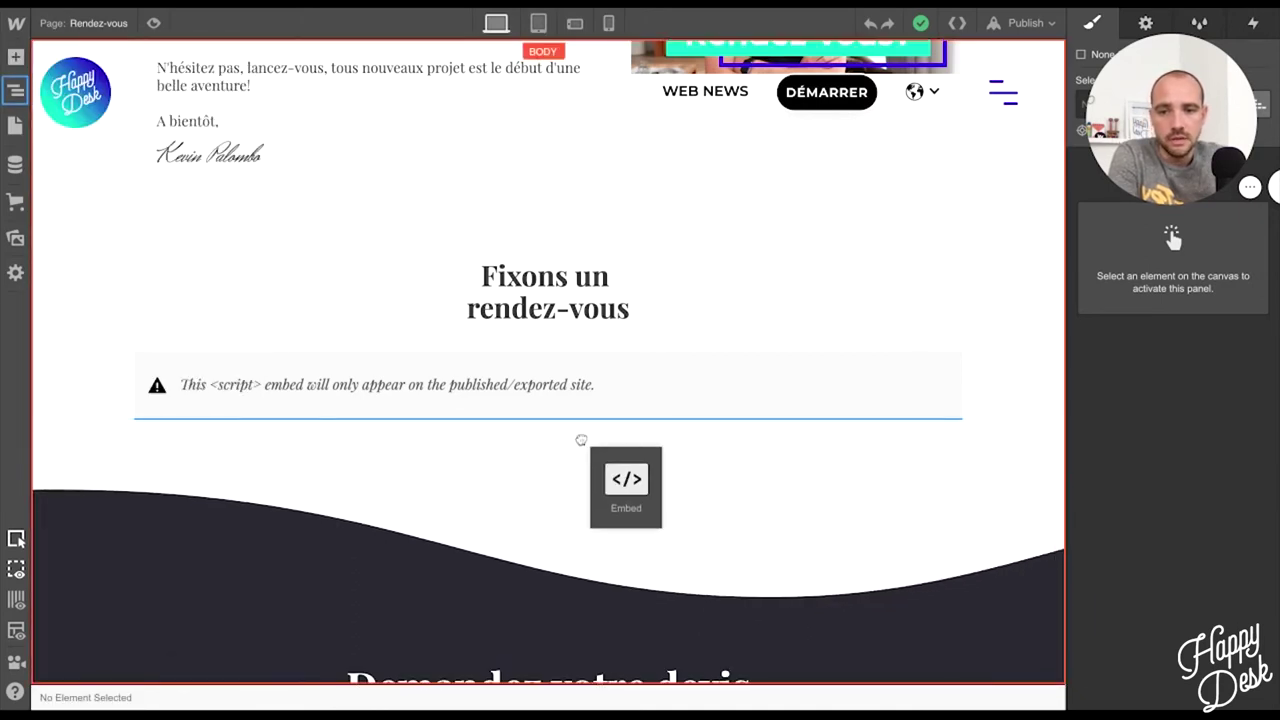
left_click_drag(527, 463, 535, 464)
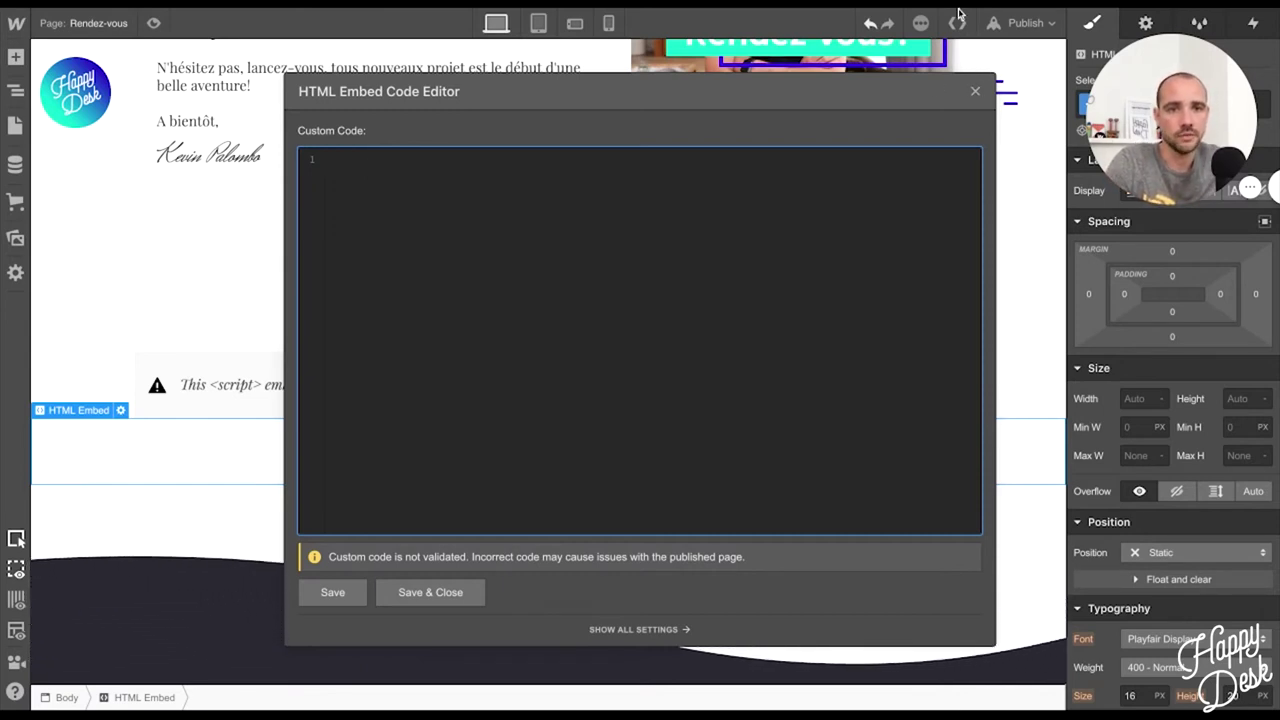
left_click(976, 94)
Open the existing embed under "Fixons un rendez-vous", inspect its Calendly inline widget code and select all of it.
left_click(268, 370)
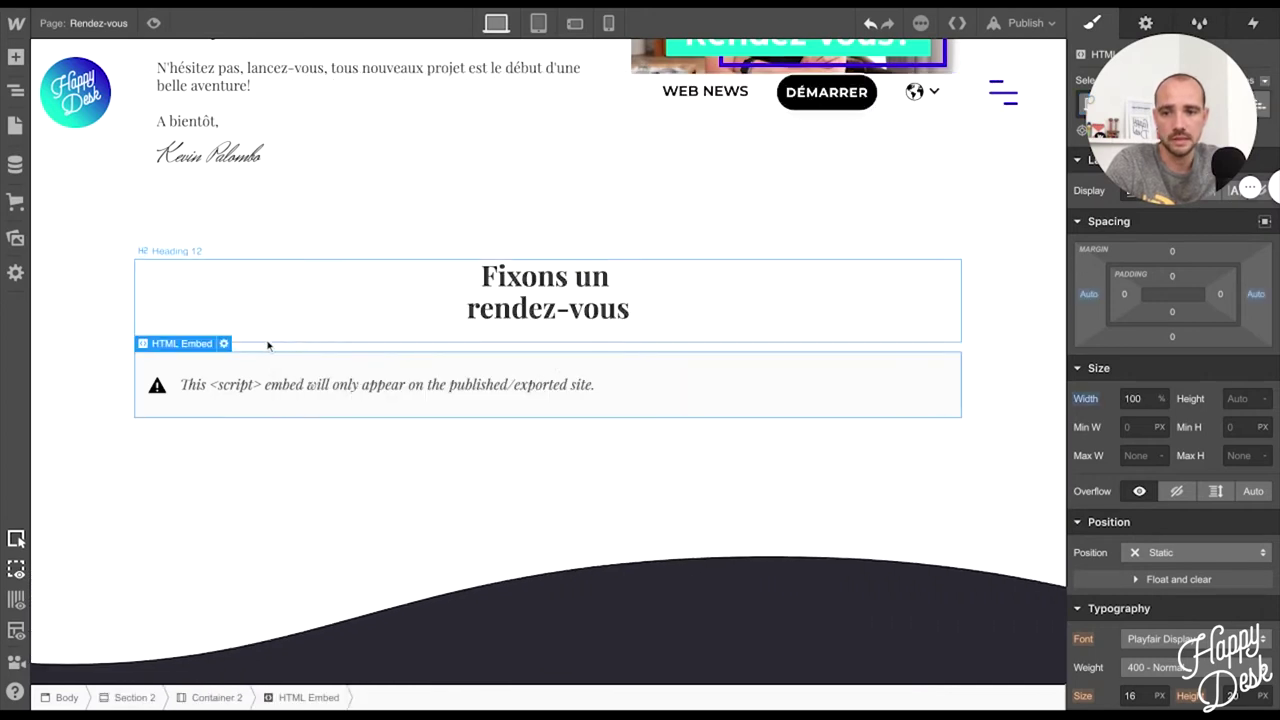
left_click(224, 344)
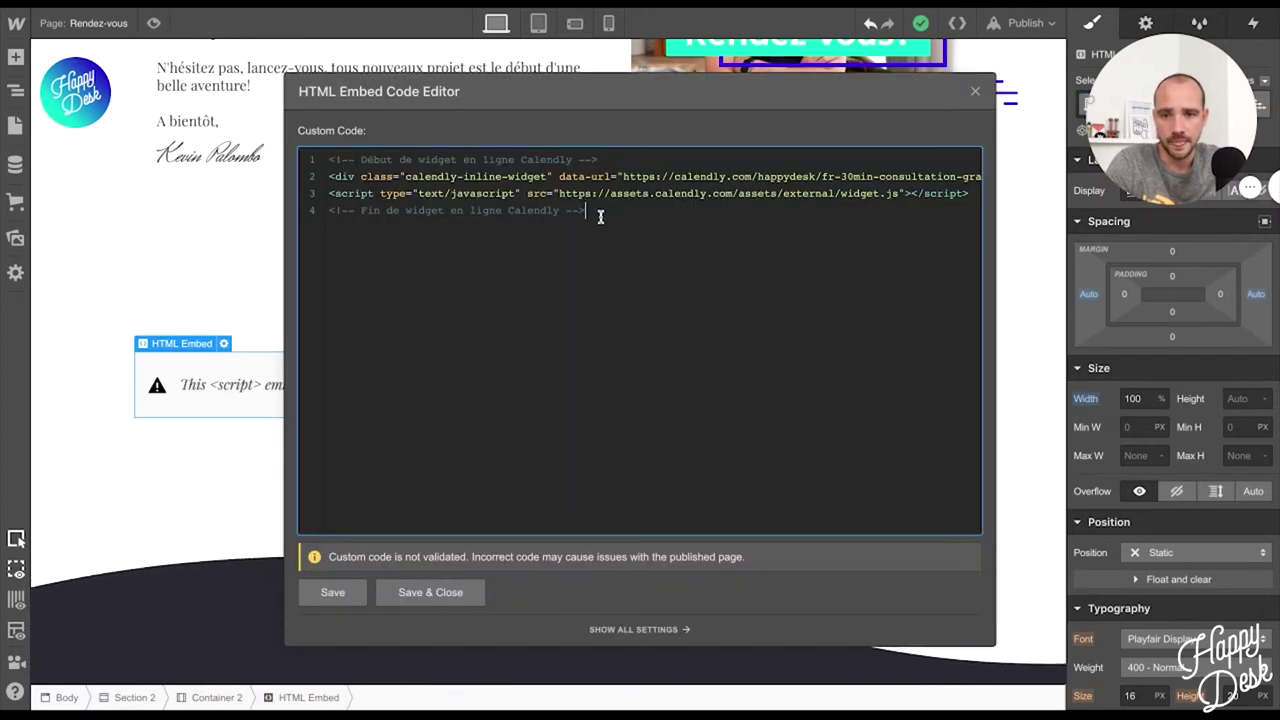
scroll(608, 213, "right", 5)
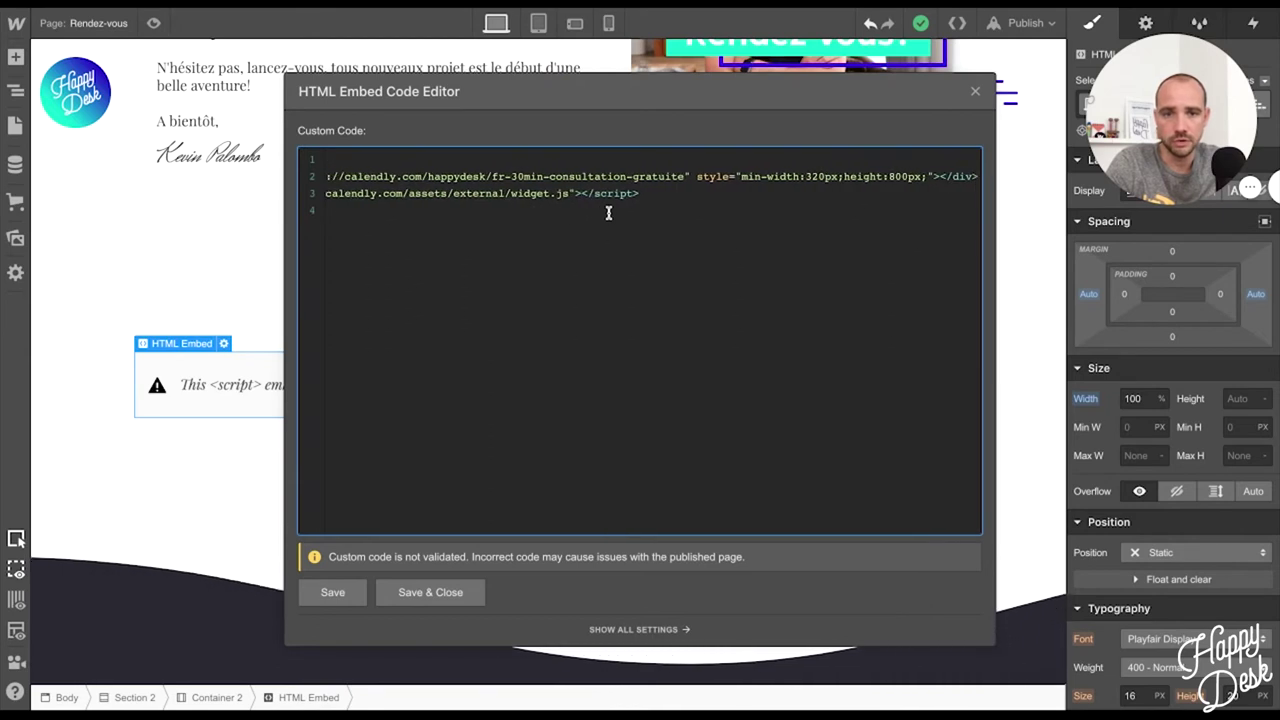
scroll(640, 185, "left", 5)
key("ctrl+a")
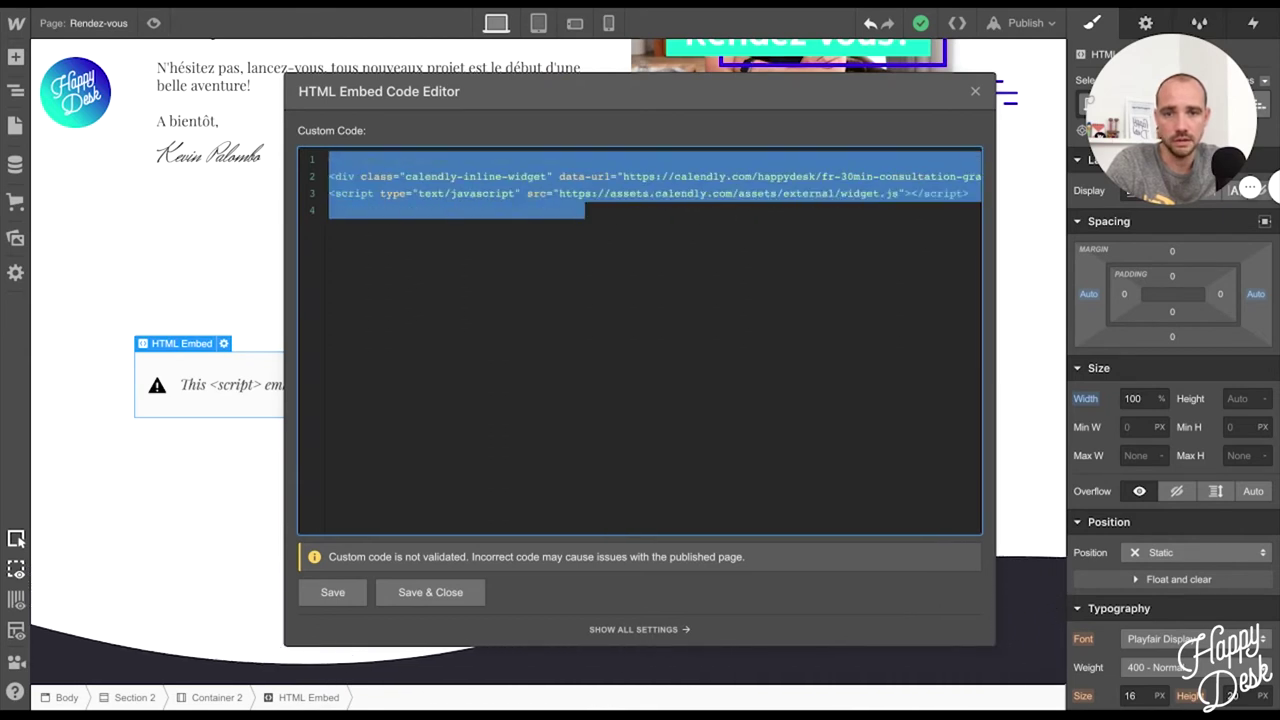